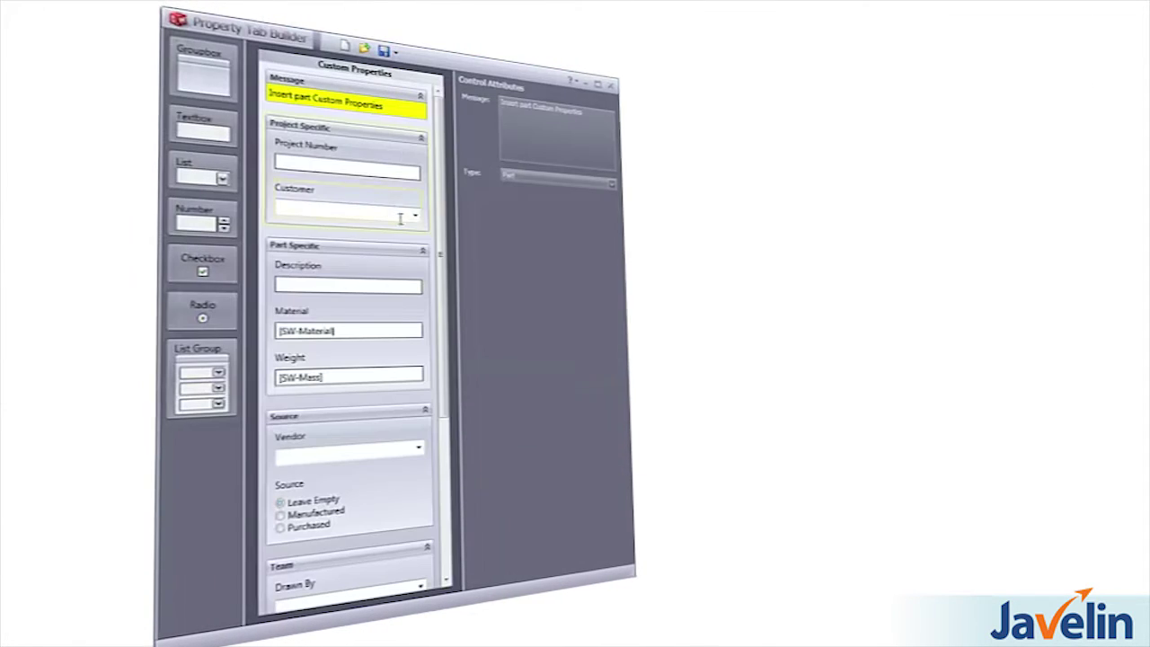
Step: Inspect the existing form's Customer list settings and the Material field's linked property
left_click(346, 213)
left_click(620, 151)
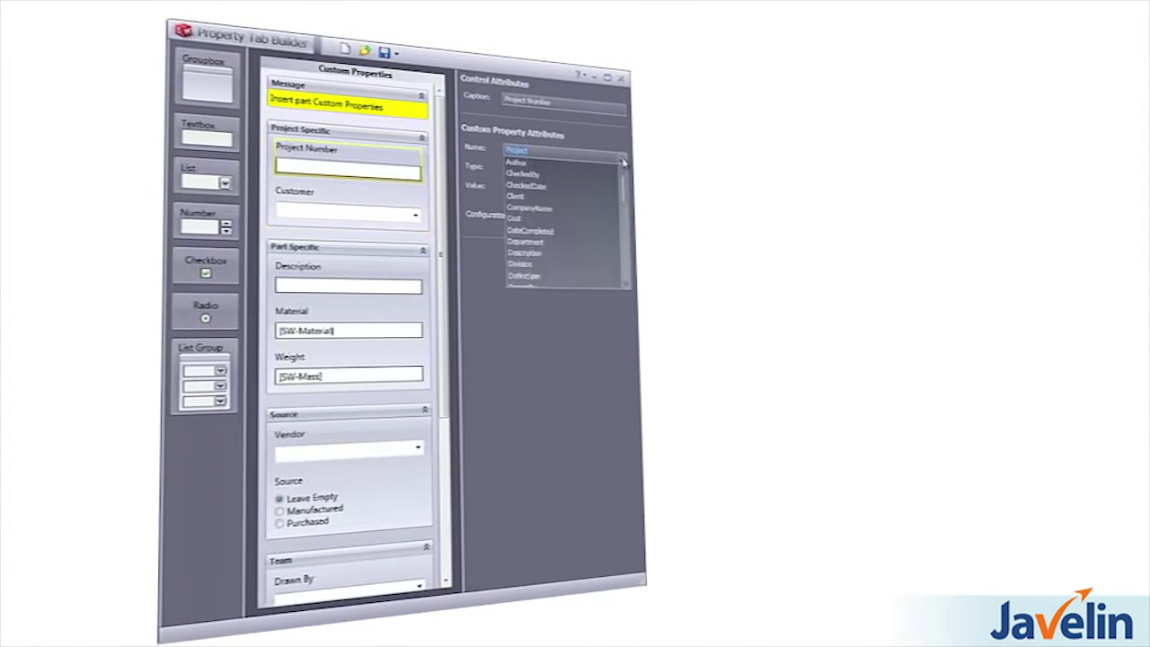
left_click(575, 180)
left_click(340, 331)
left_click(567, 189)
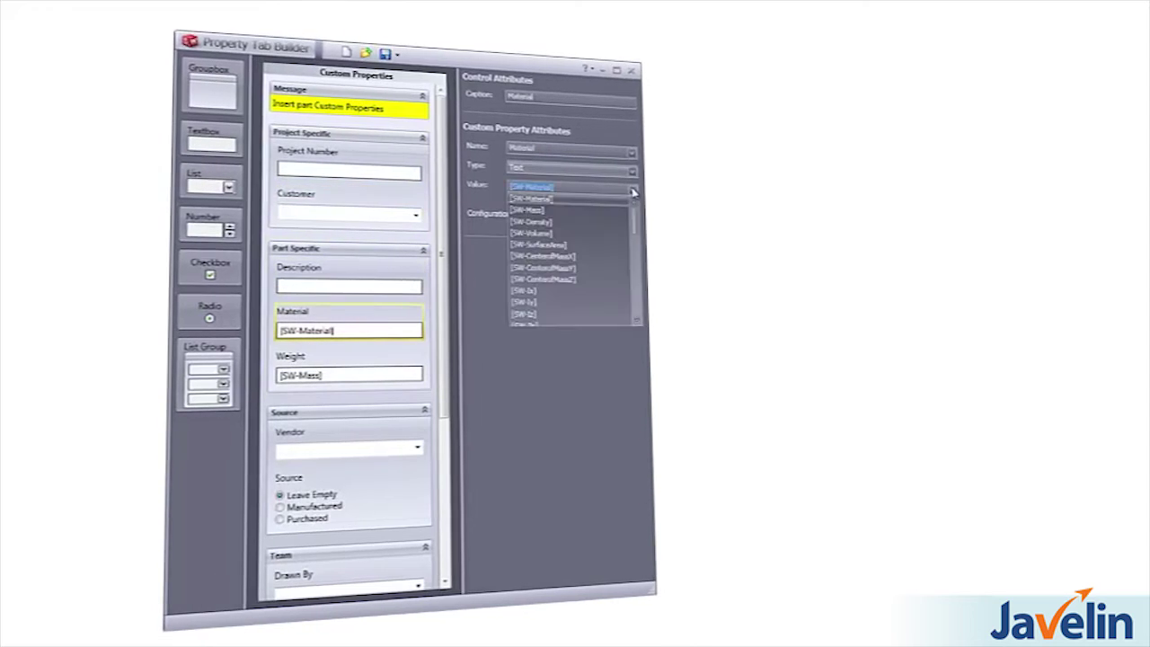
left_click(552, 201)
Step: Review the Source radio group's conditional options, the property names list and Checked Date settings
left_click(396, 446)
left_click(355, 476)
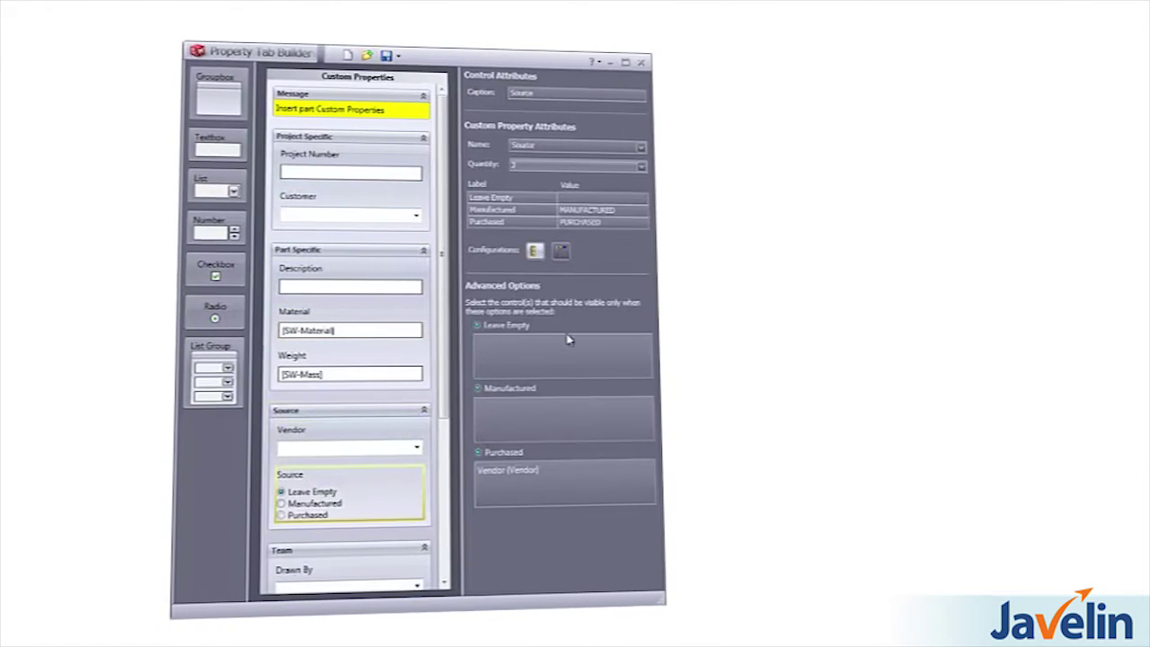
left_click(548, 472)
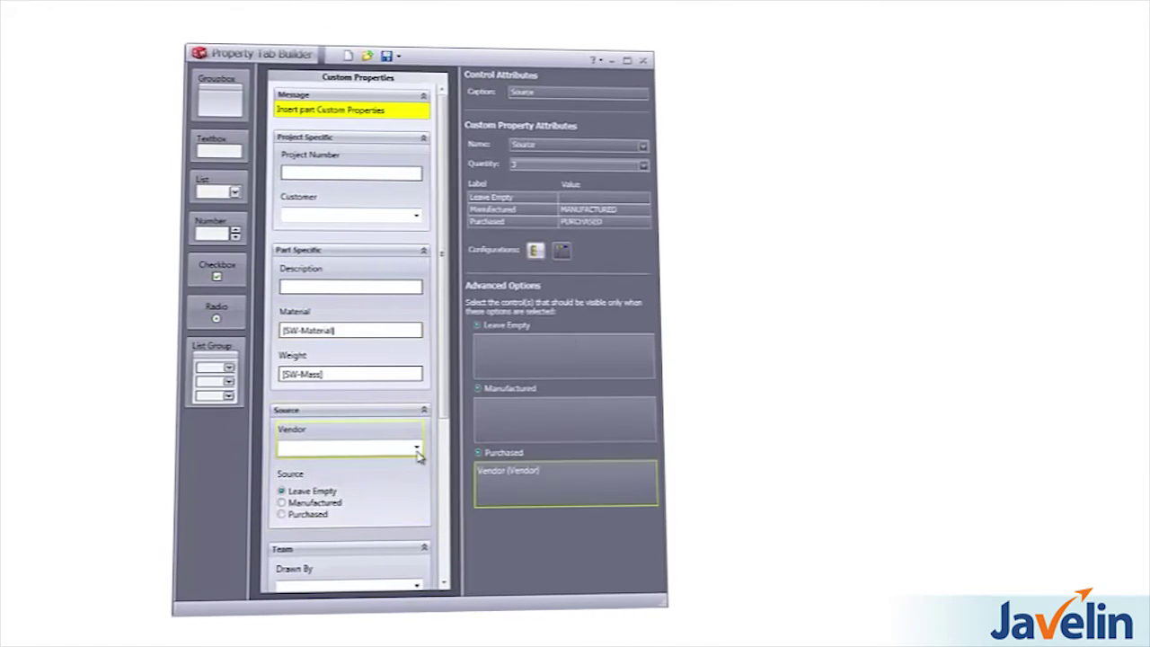
left_click(645, 144)
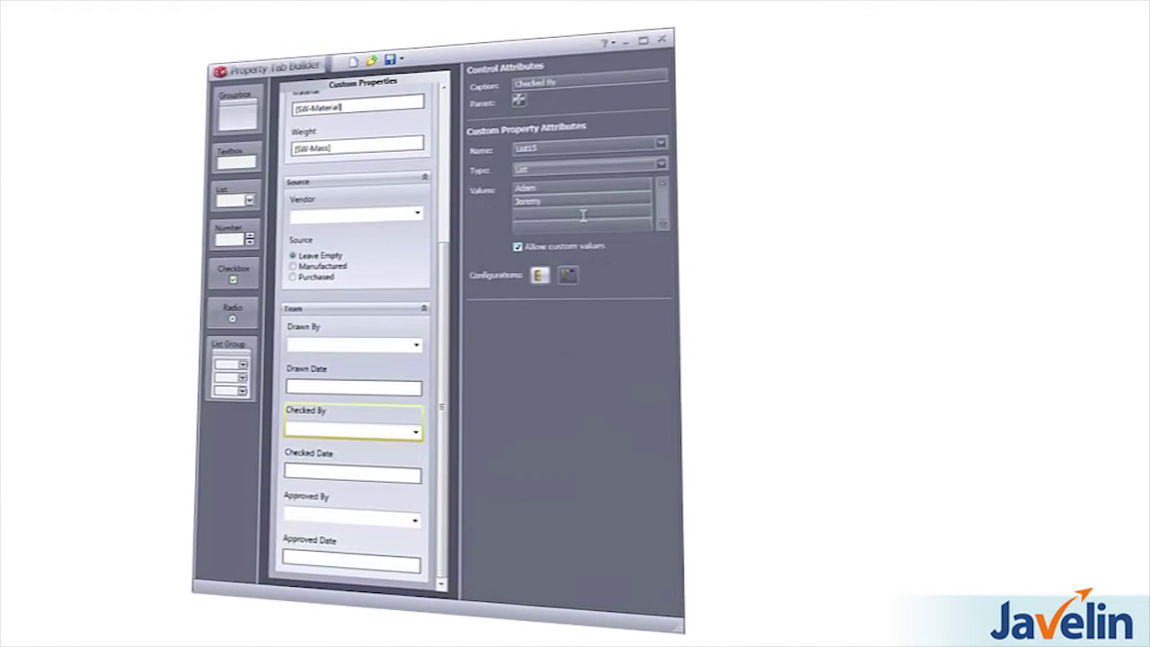
left_click(352, 467)
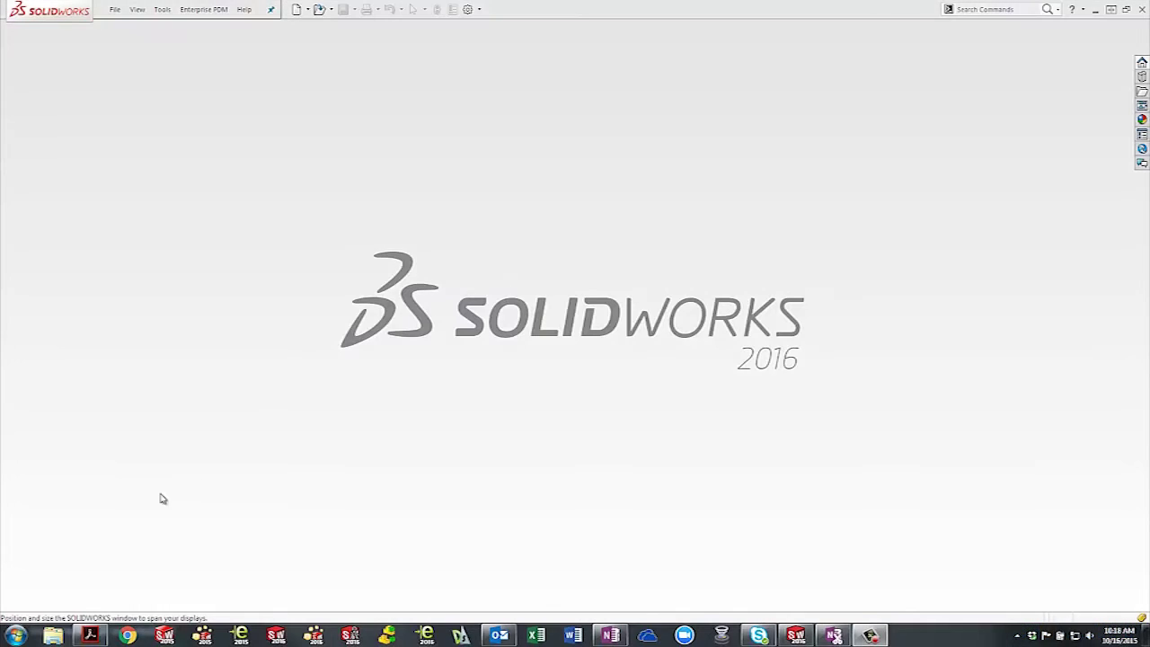
Step: Browse the SOLIDWORKS 2016 Tools folder, then launch Property Tab Builder from SOLIDWORKS Resources
left_click(16, 635)
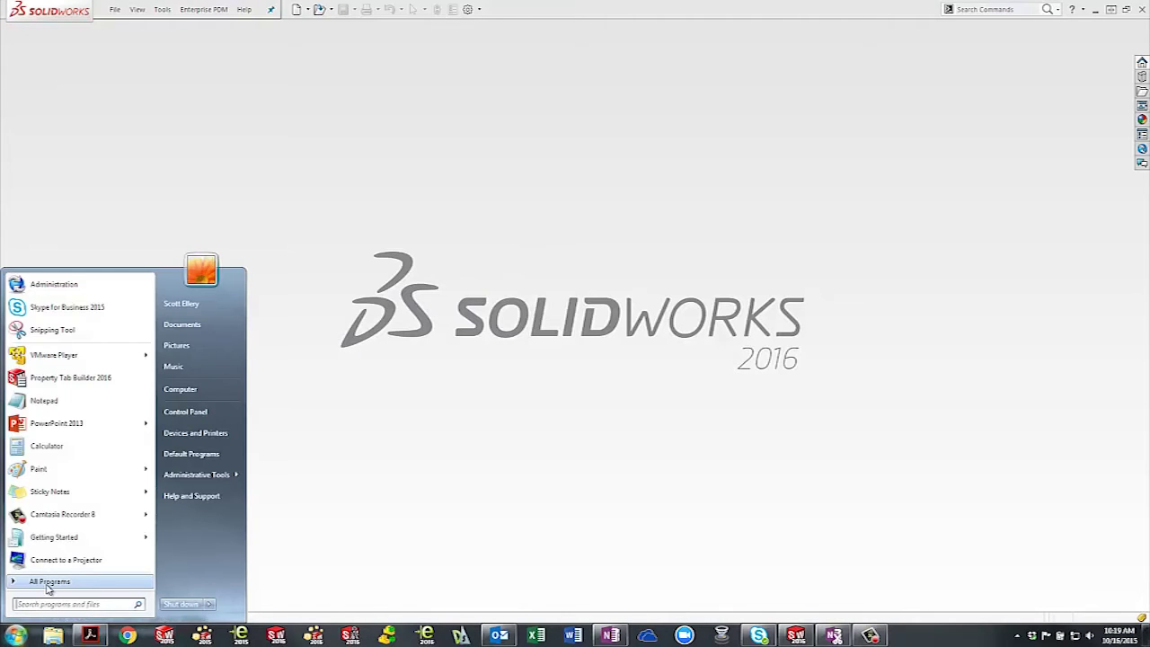
left_click(20, 584)
left_click(79, 450)
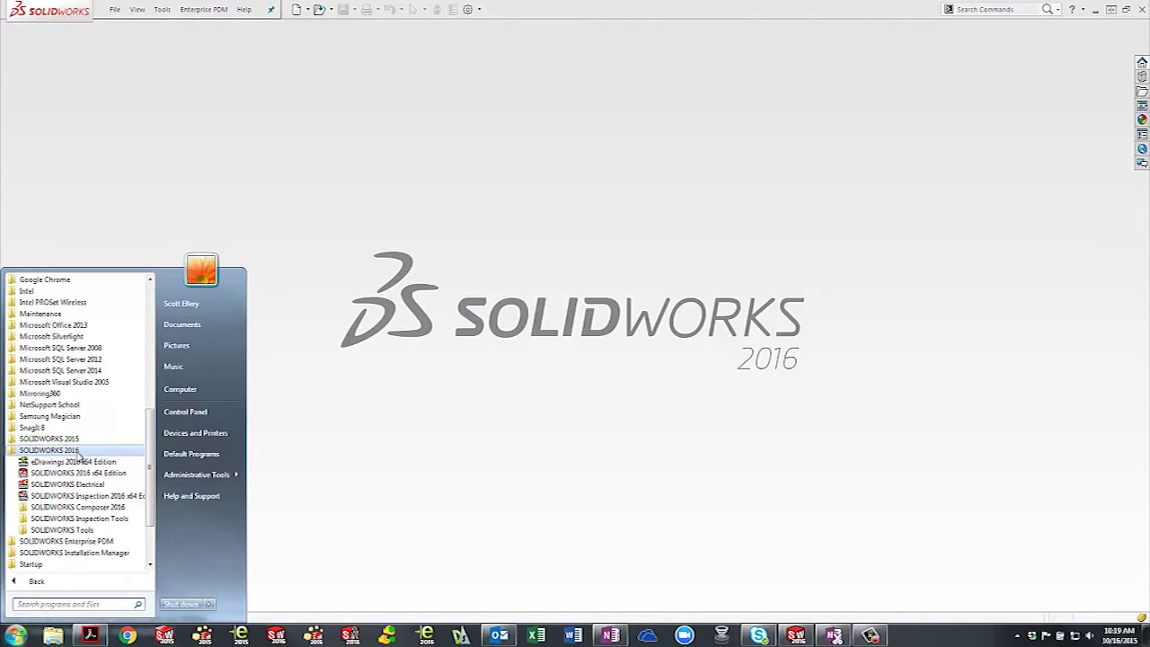
left_click(65, 532)
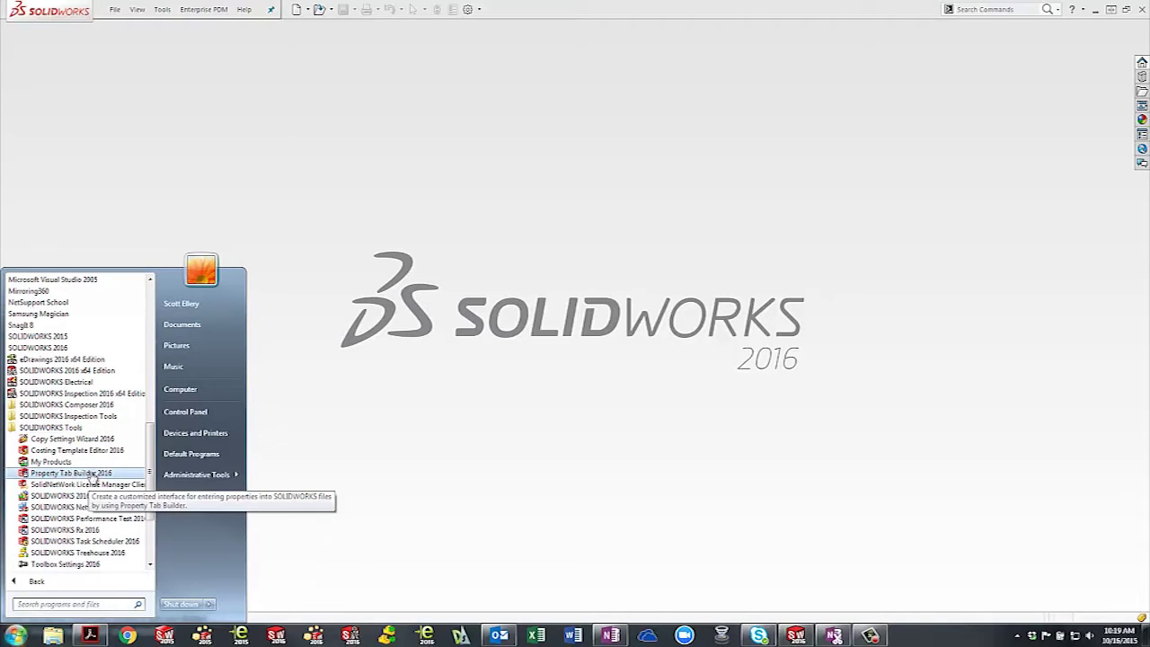
left_click(665, 315)
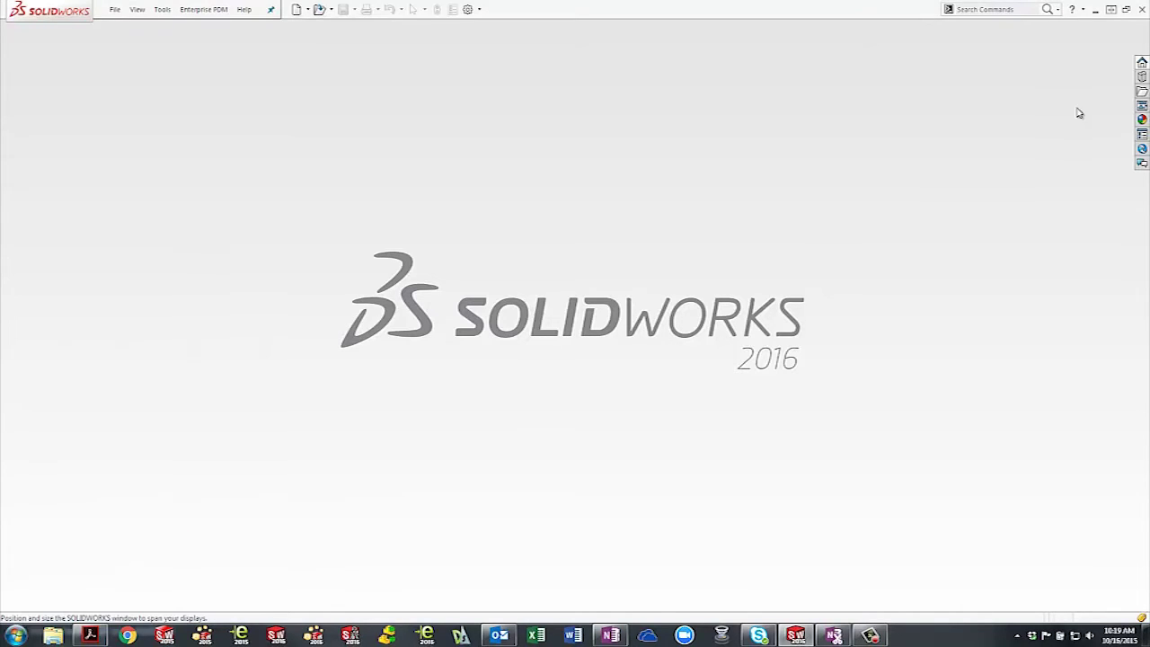
left_click(1143, 65)
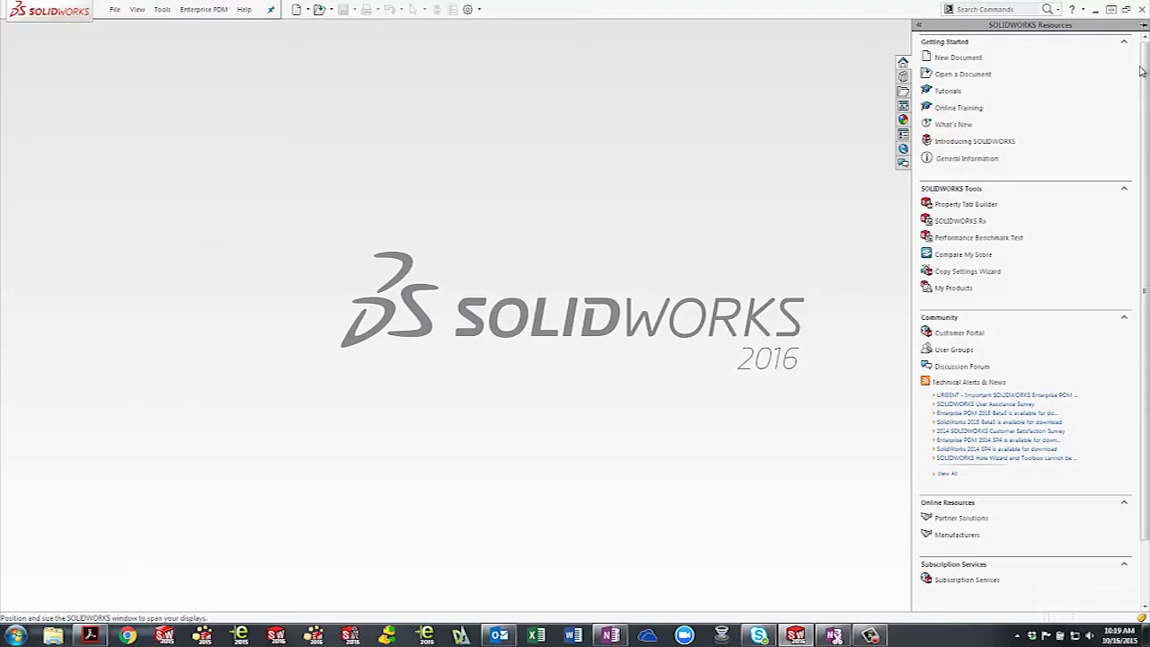
left_click(942, 207)
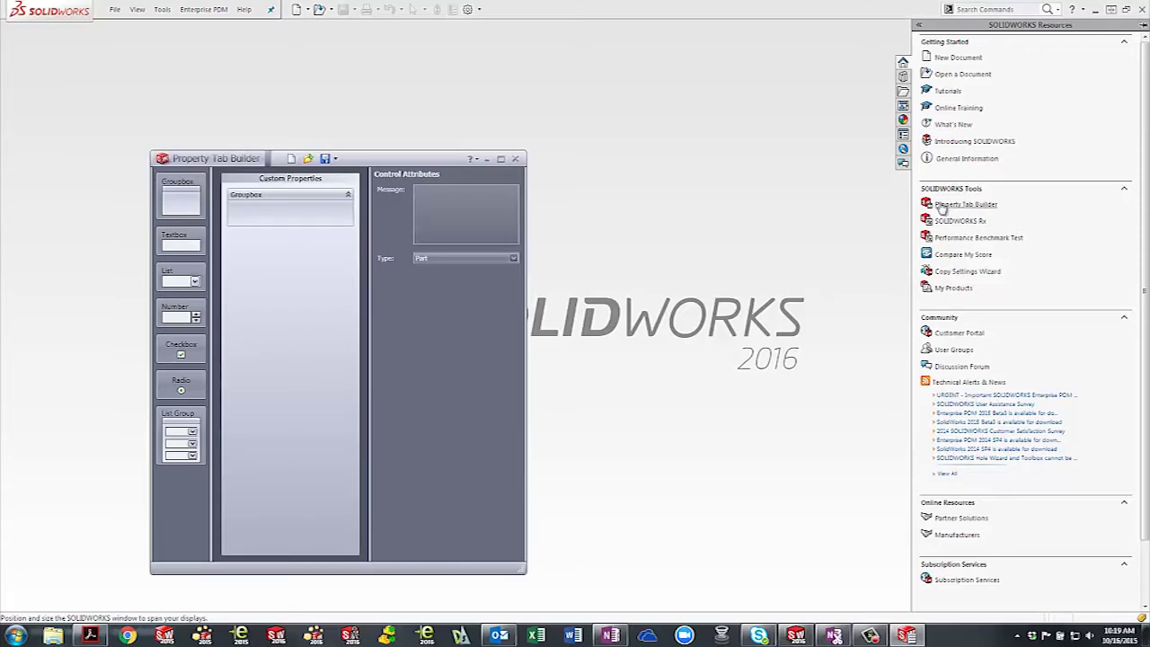
Step: Maximize the Property Tab Builder window and select the empty Custom Properties form
left_click(501, 160)
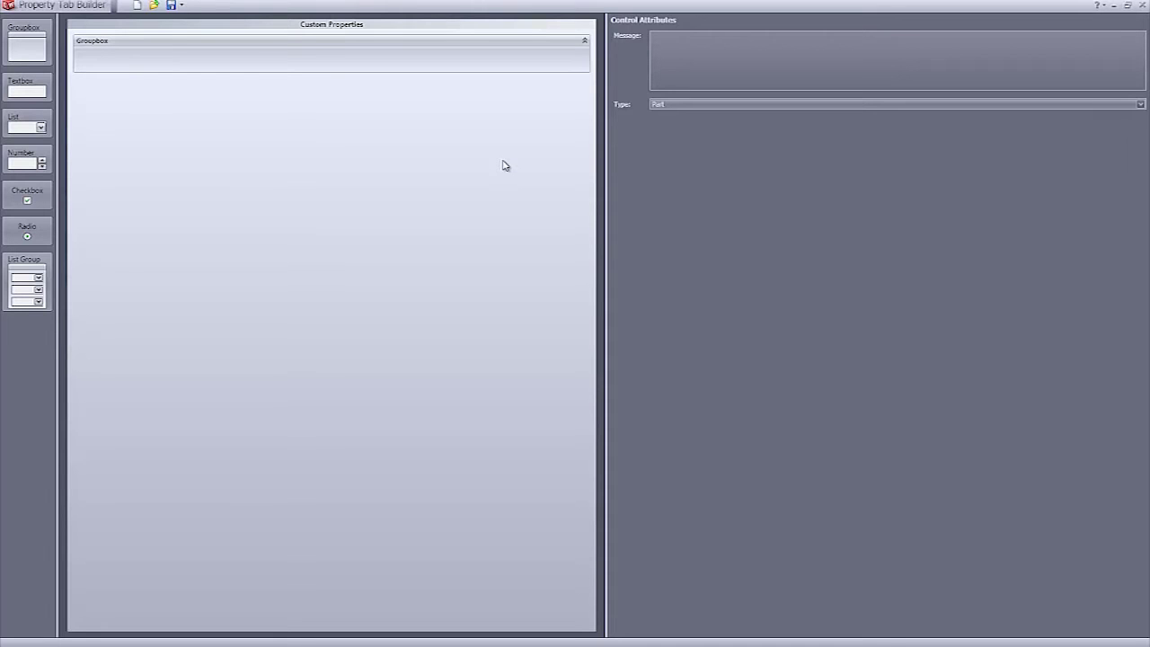
left_click(504, 165)
Step: Open the Example.prtprp template in Property Tab Builder
left_click(151, 6)
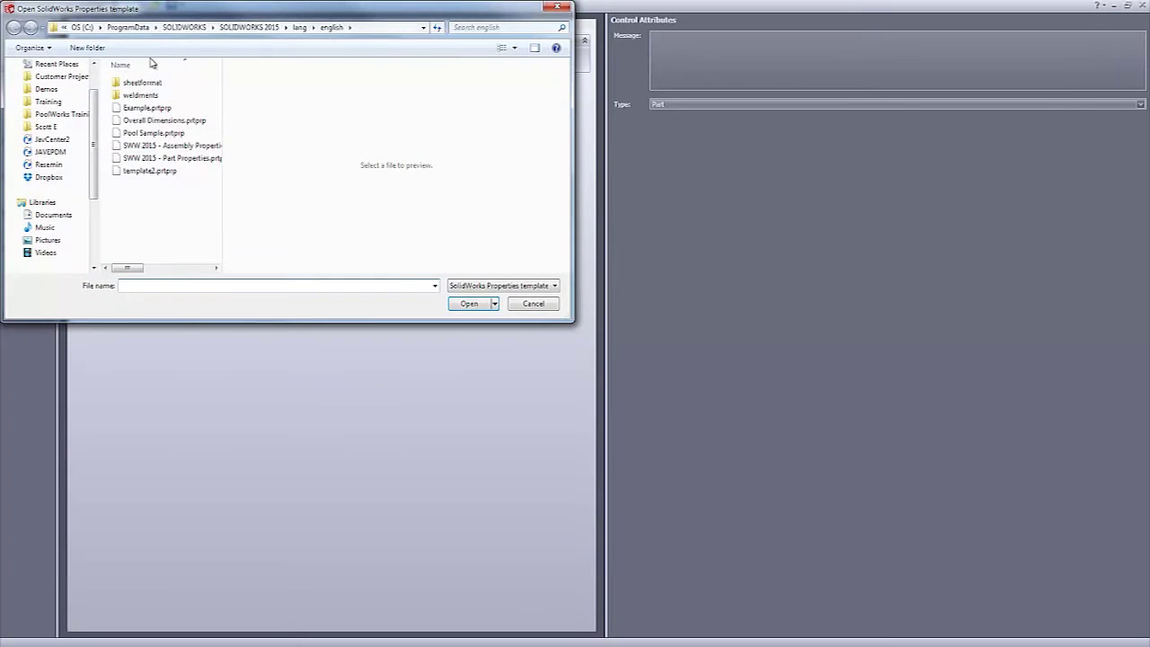
left_click(146, 108)
left_click(469, 304)
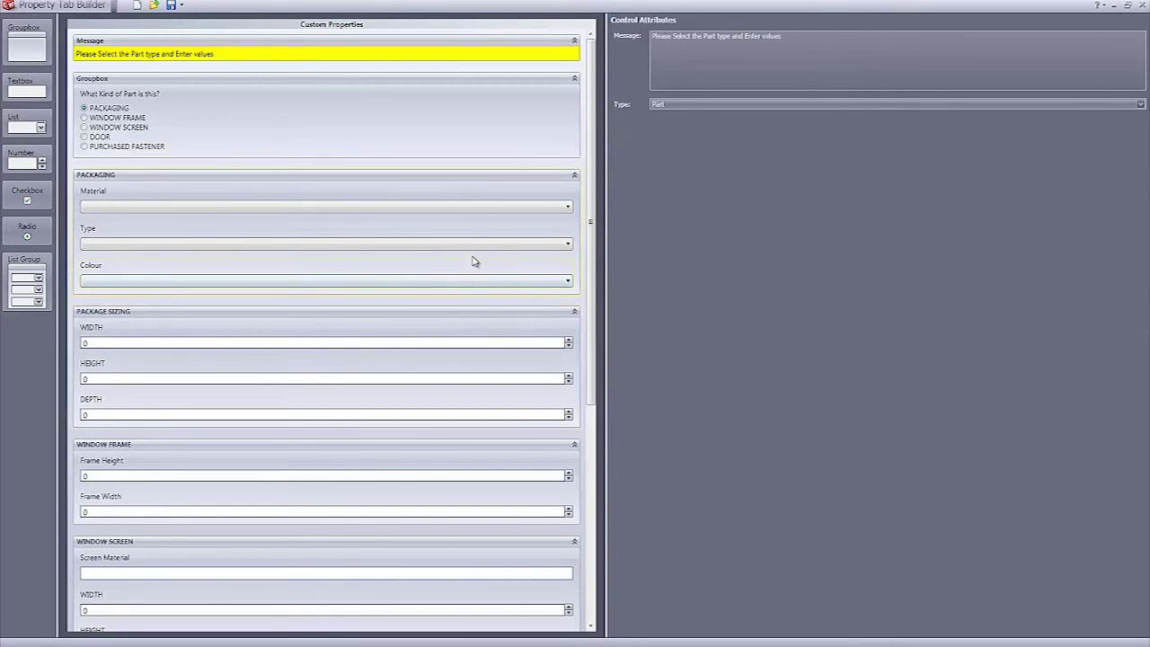
Step: Check the 'What Kind of Part is this?' radio group's option count, keeping it at 5
left_click(288, 141)
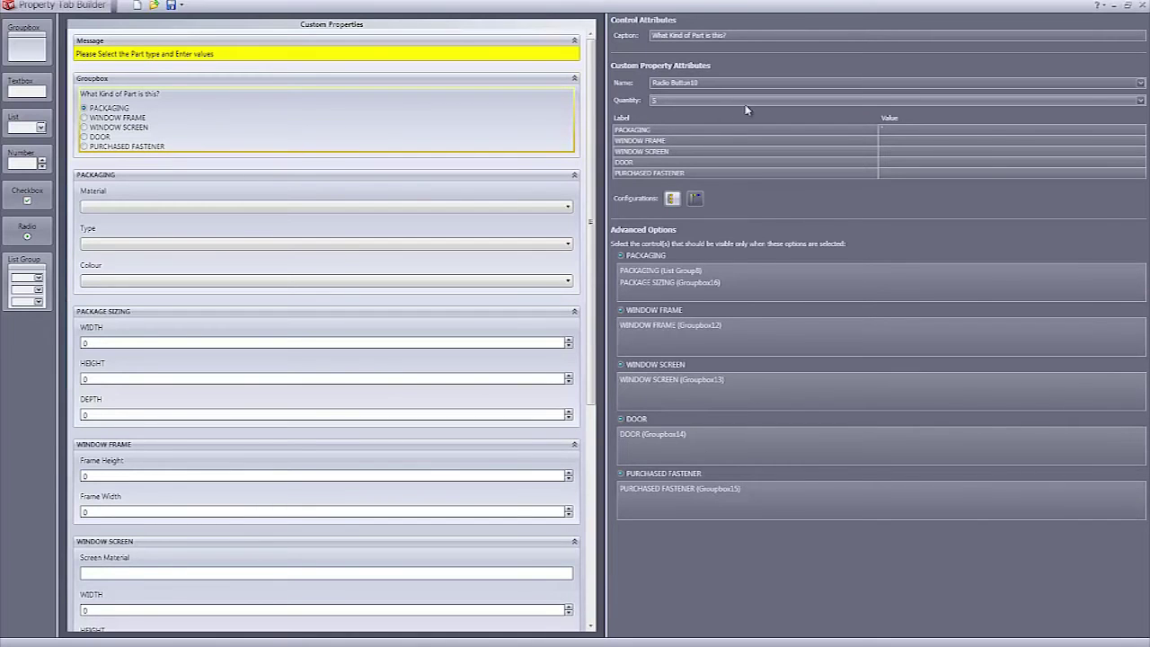
left_click(1141, 103)
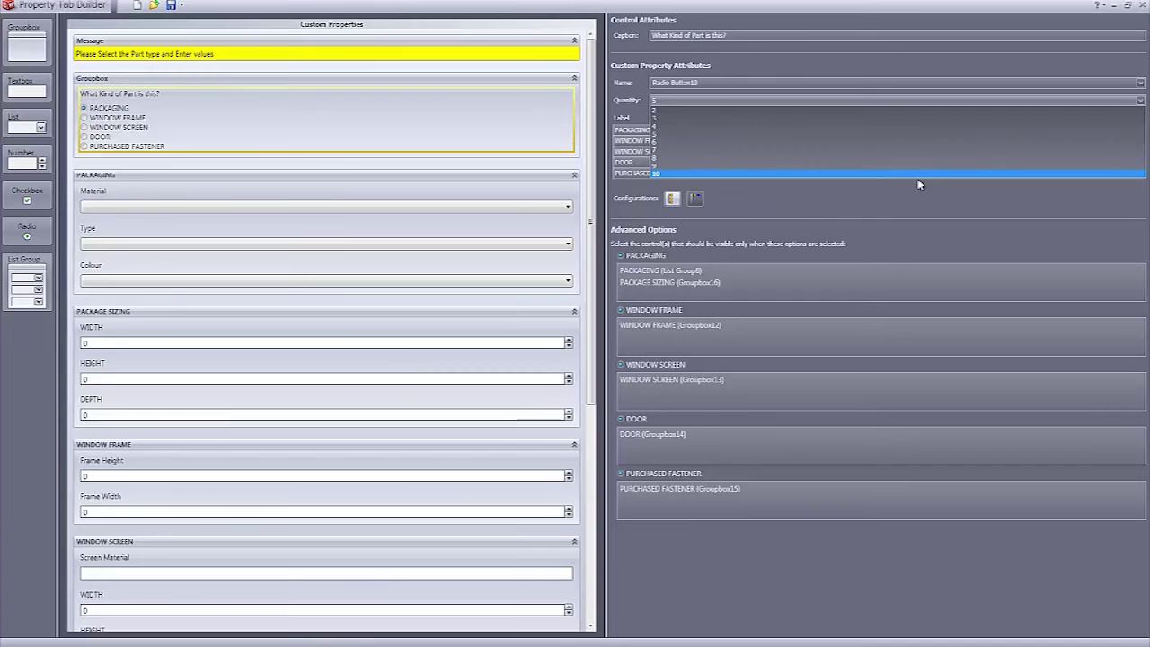
left_click(1141, 103)
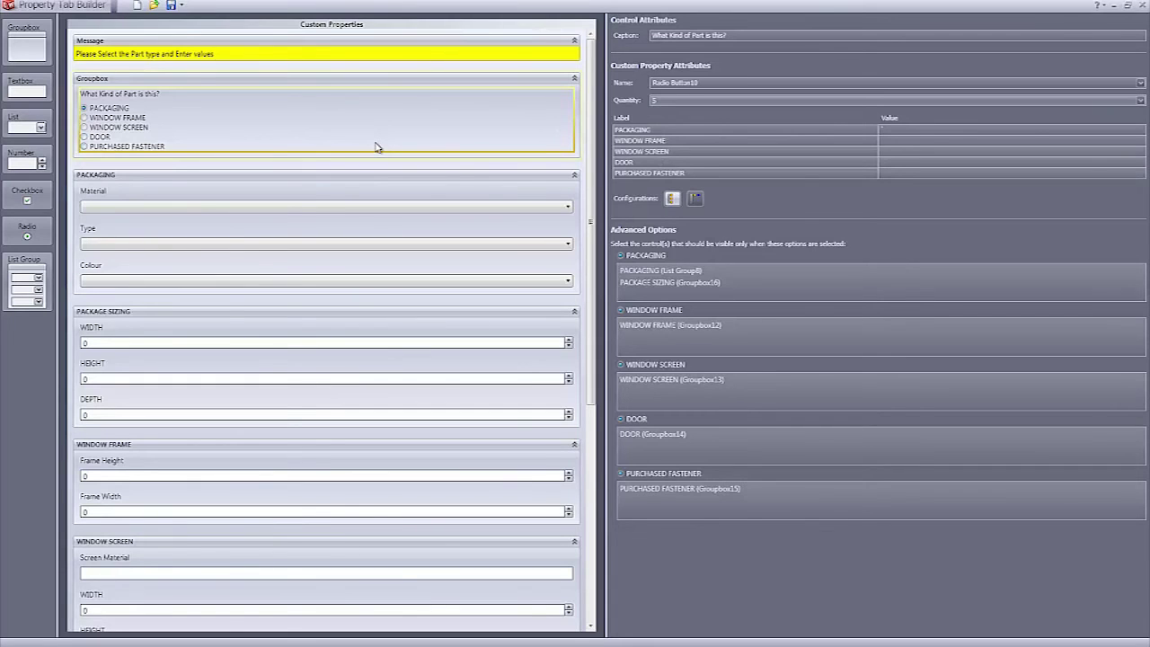
Step: Confirm the PACKAGING group's master table is Example.xlsx, then scroll down to the Door group
left_click(364, 182)
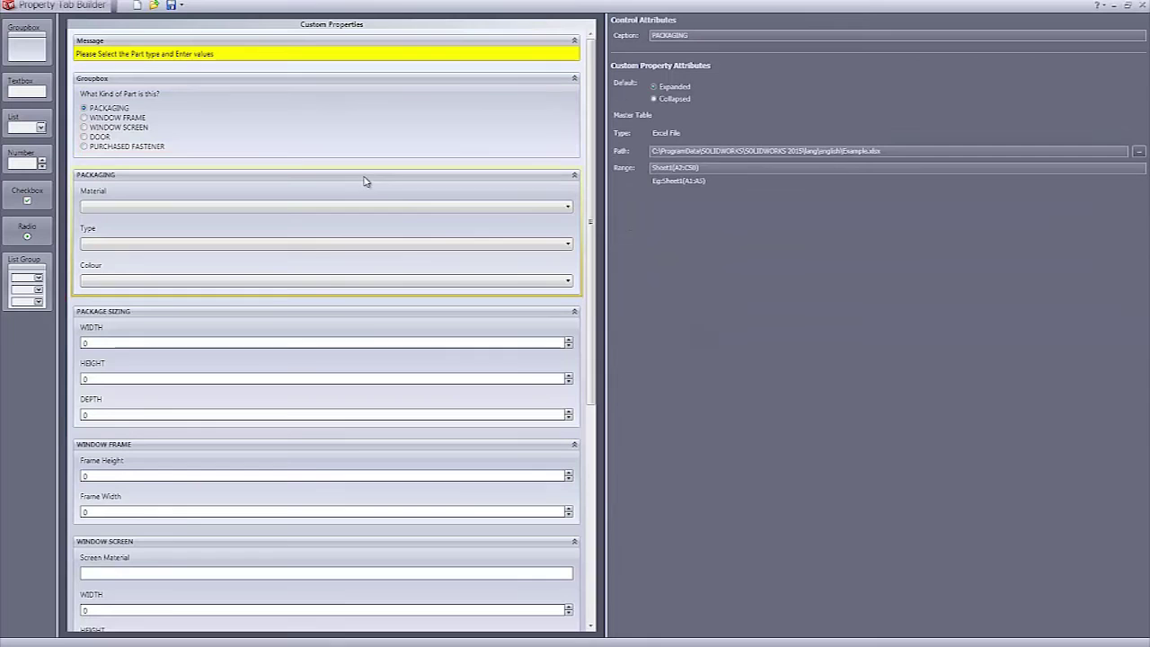
left_click(1138, 154)
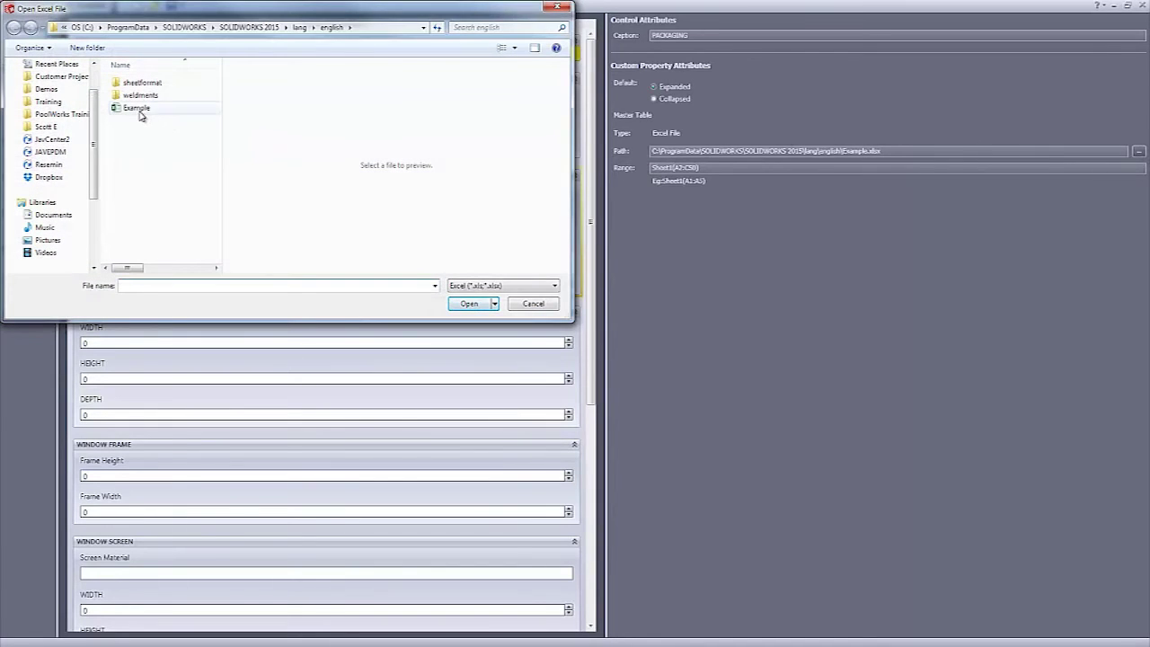
left_click(138, 108)
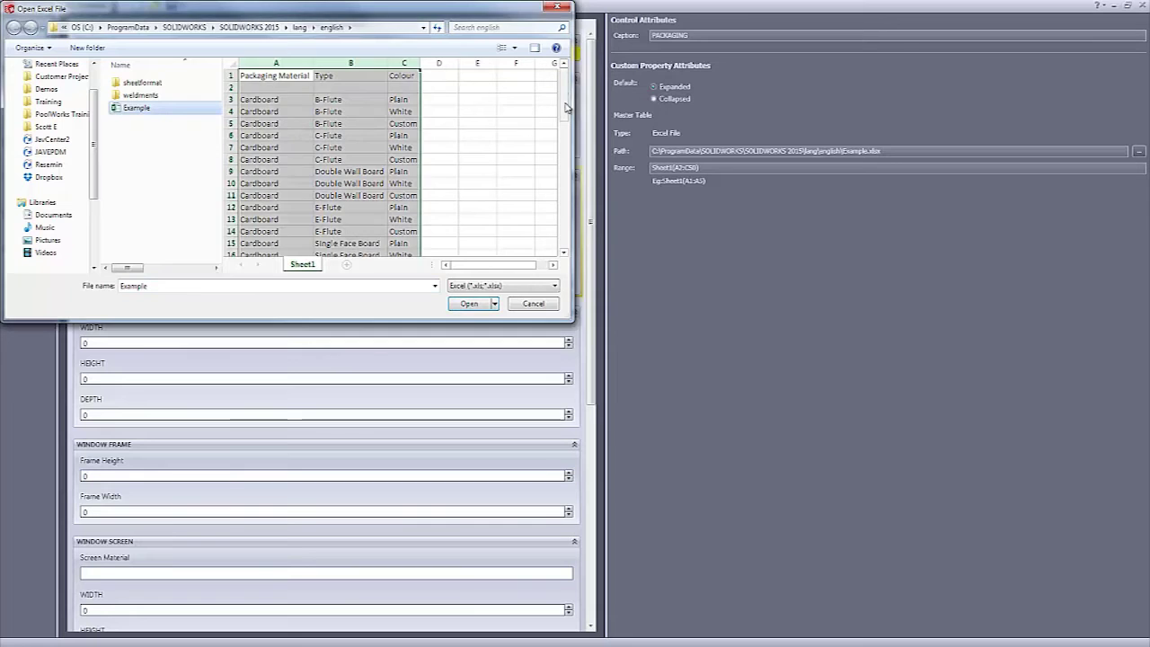
left_click_drag(567, 98, 559, 243)
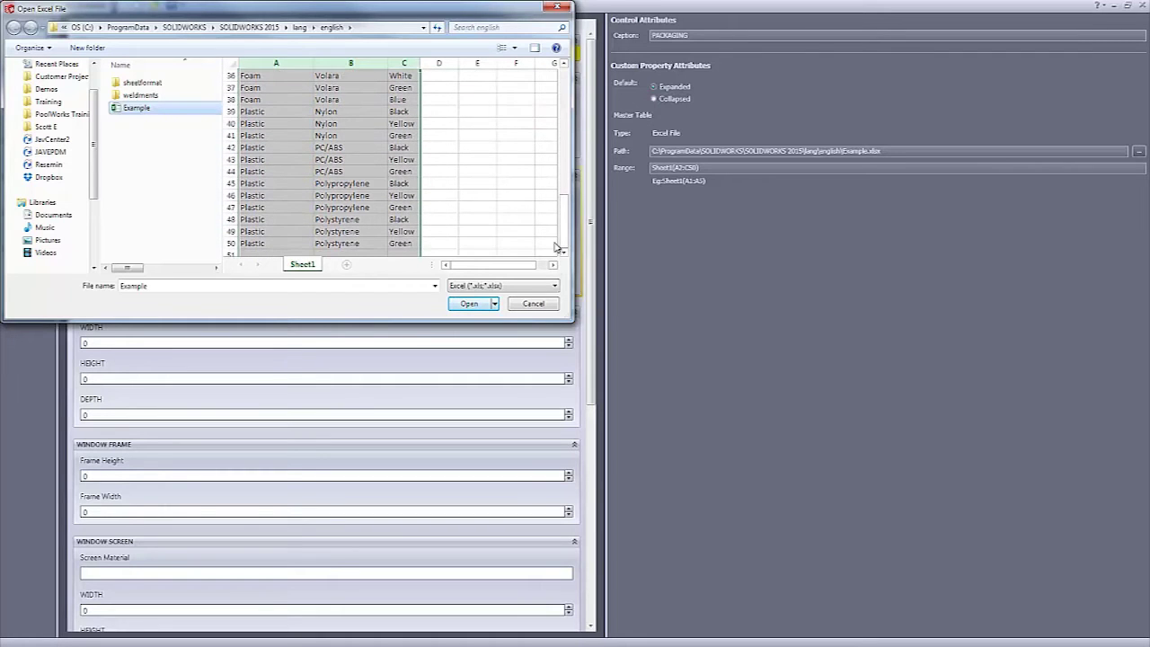
left_click(546, 306)
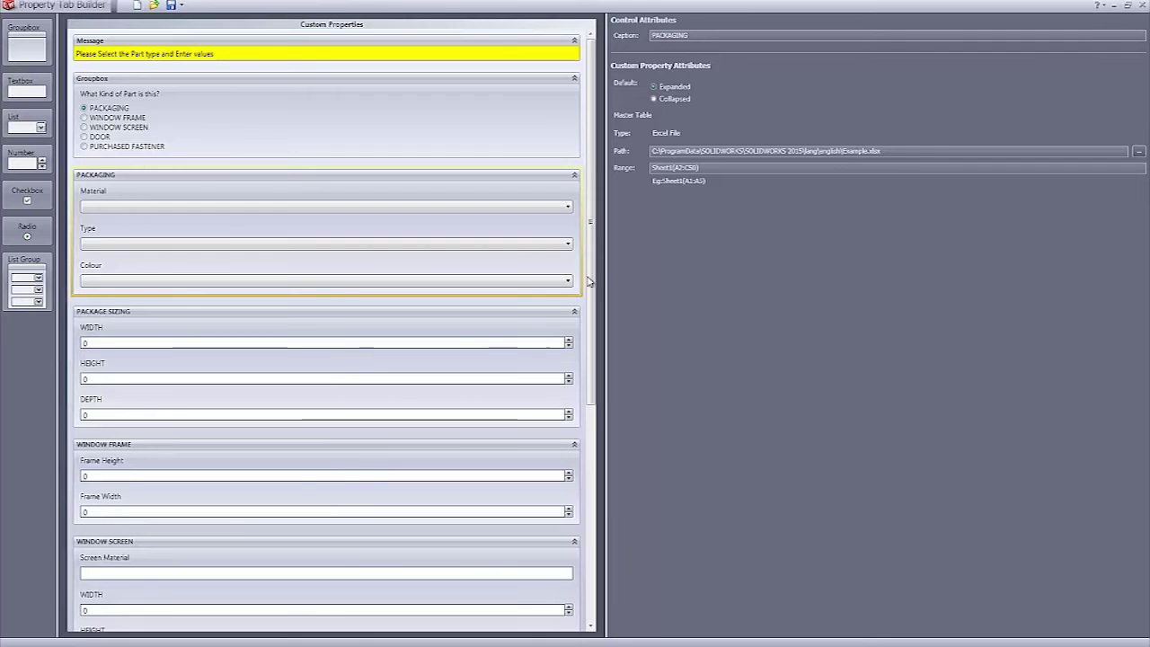
scroll(398, 378, "down", 4)
scroll(324, 423, "down", 2)
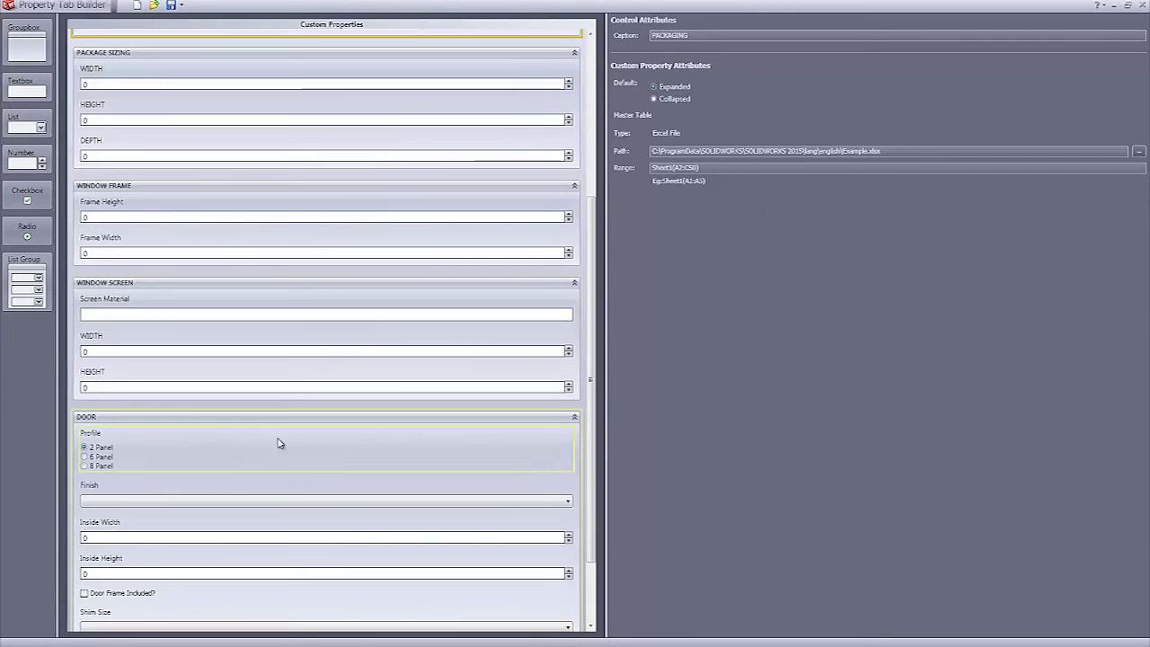
Step: Inspect the door Profile radio group and the Finish list's Door_Profile-dependent values for 2, 6 and 8 Panel
left_click(229, 444)
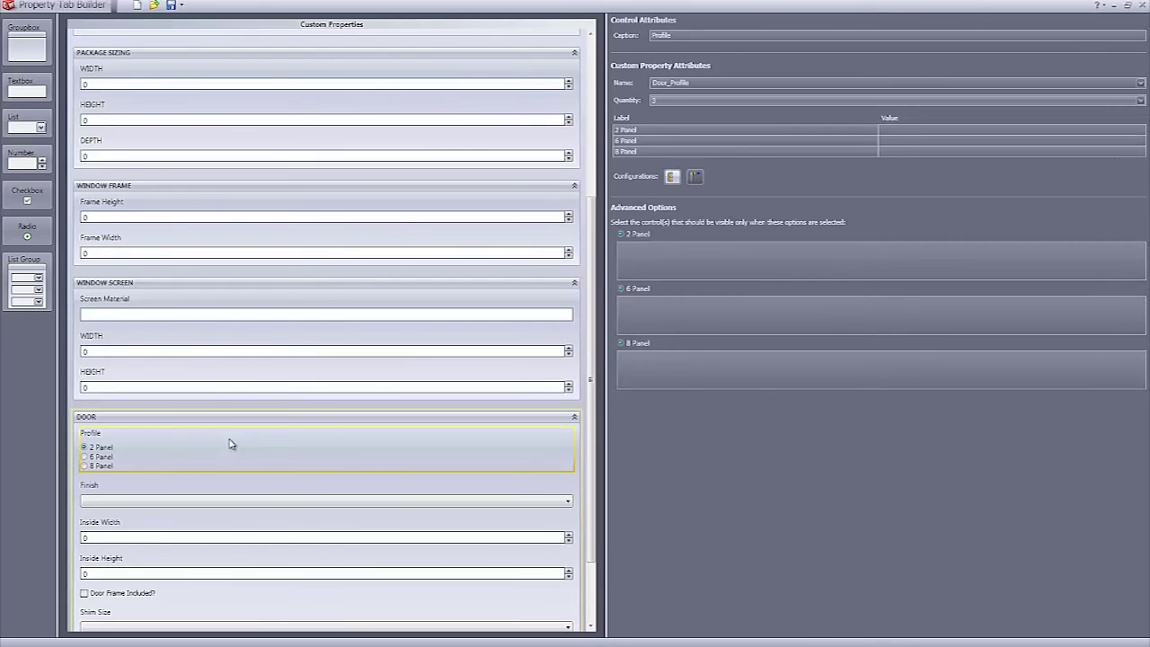
left_click(180, 487)
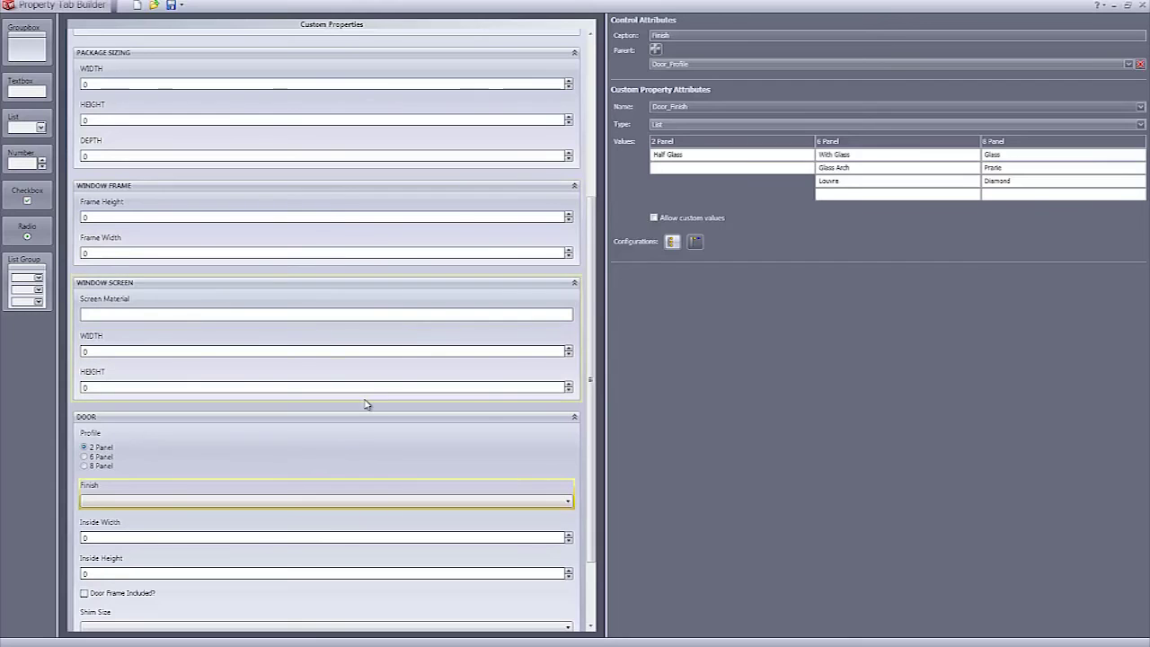
Step: Inspect the 'Is the Fastener Custom?' checkbox and the Fastener list's Checked and Unchecked values
scroll(366, 405, "down", 1)
scroll(366, 404, "down", 2)
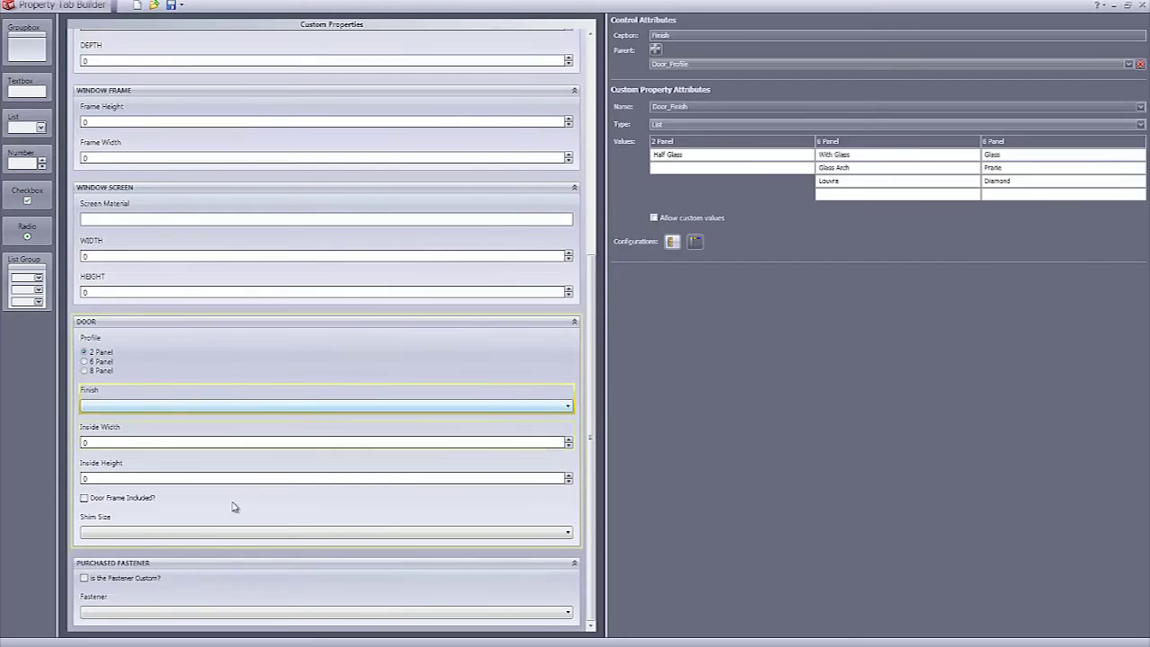
left_click(151, 579)
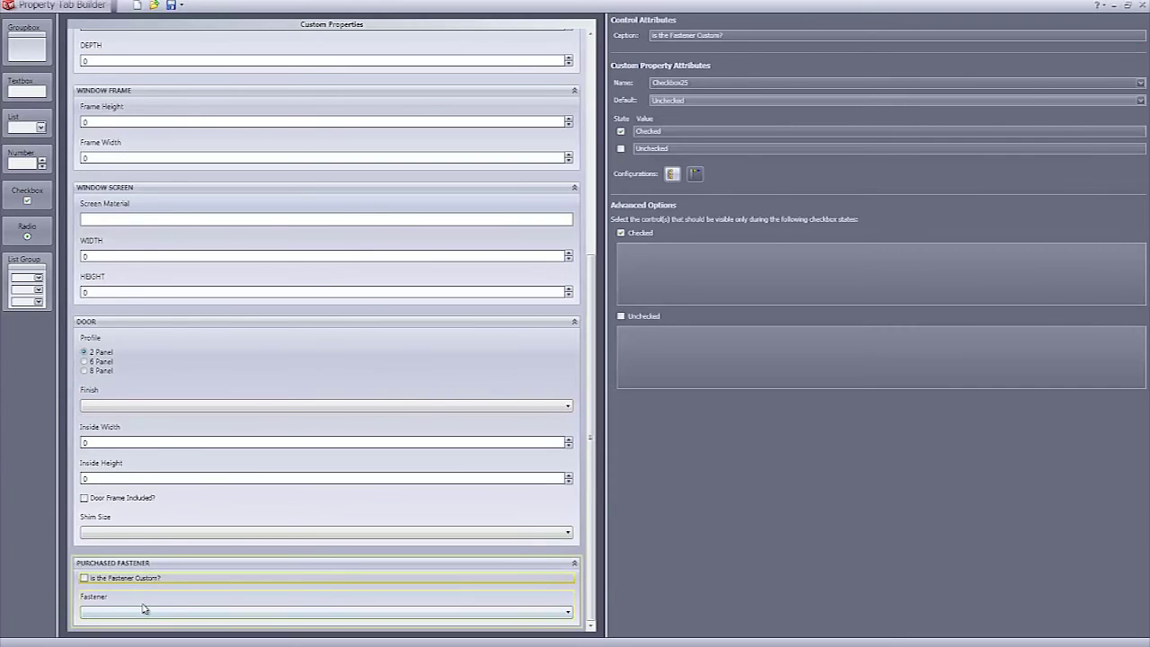
left_click(144, 609)
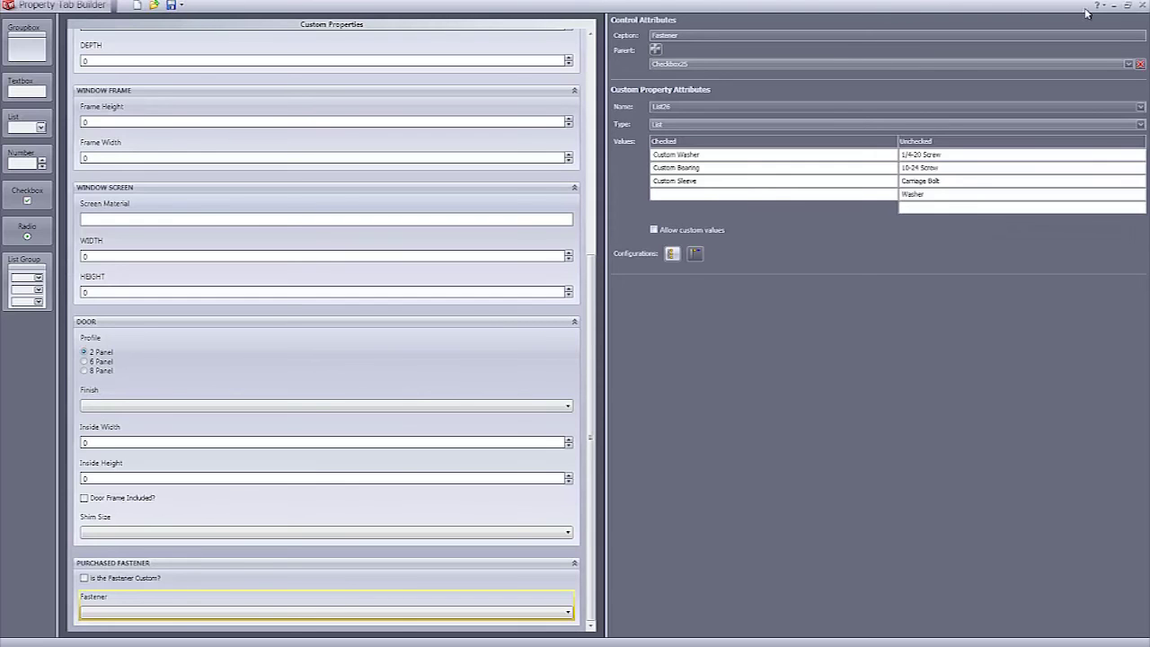
Step: Close Property Tab Builder and create a new part, Part1, showing its Custom Properties pane
left_click(1140, 5)
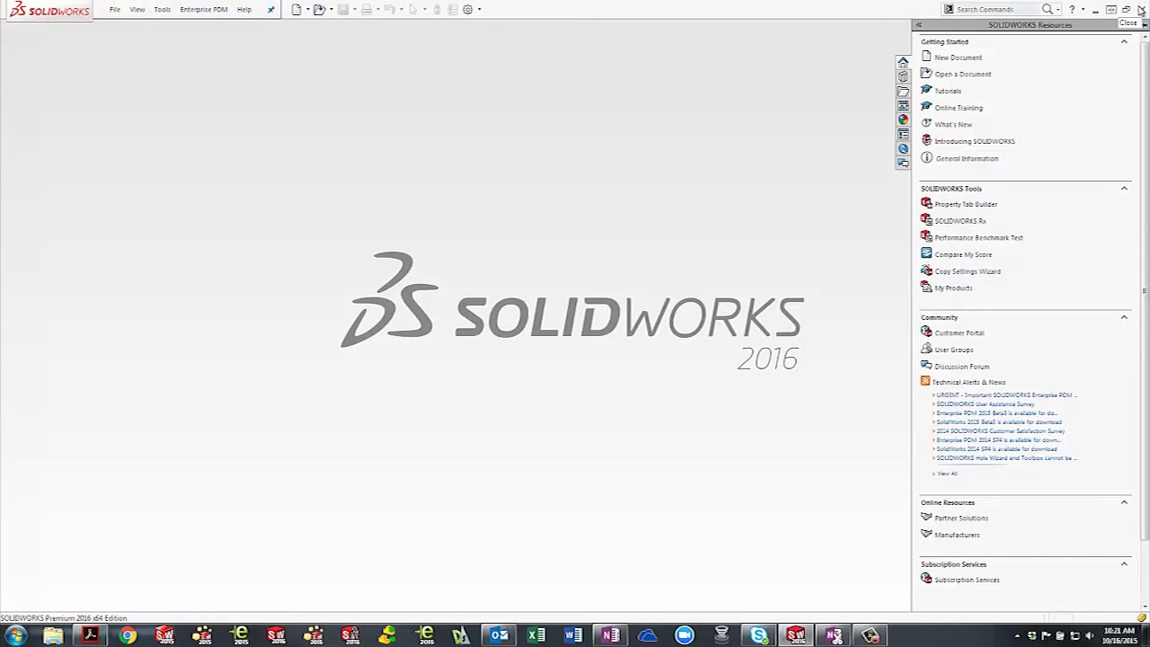
left_click(113, 11)
left_click(133, 28)
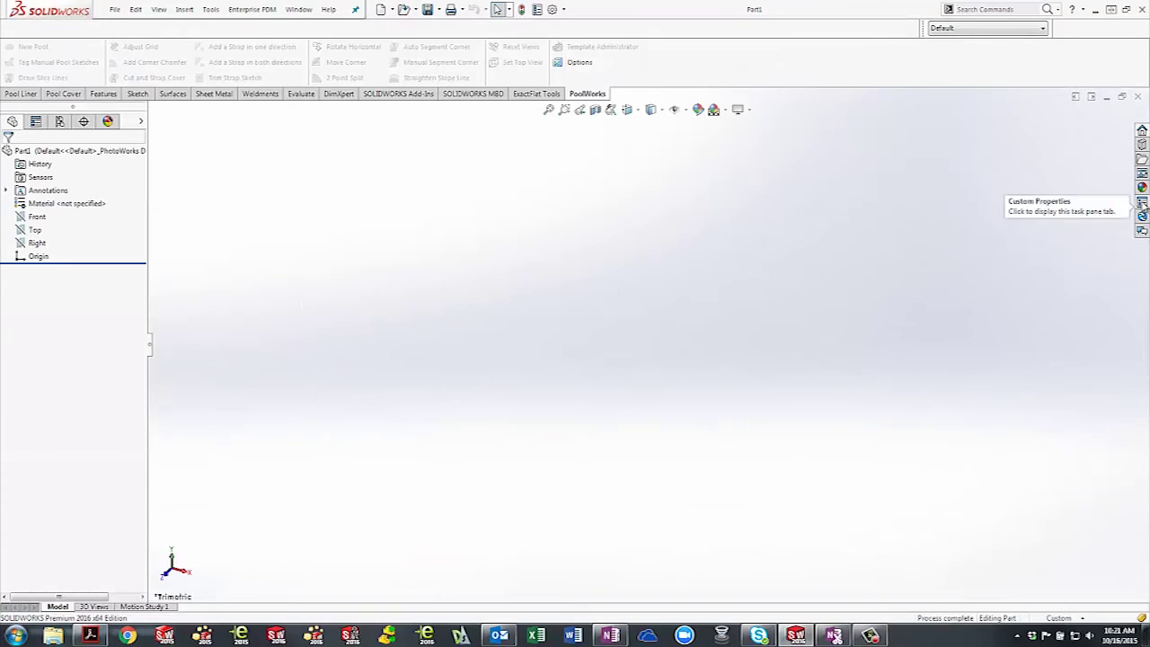
left_click(1142, 202)
Step: Load the Example template, try each part type, settle on PACKAGING, and collapse the part-type group
left_click(1057, 149)
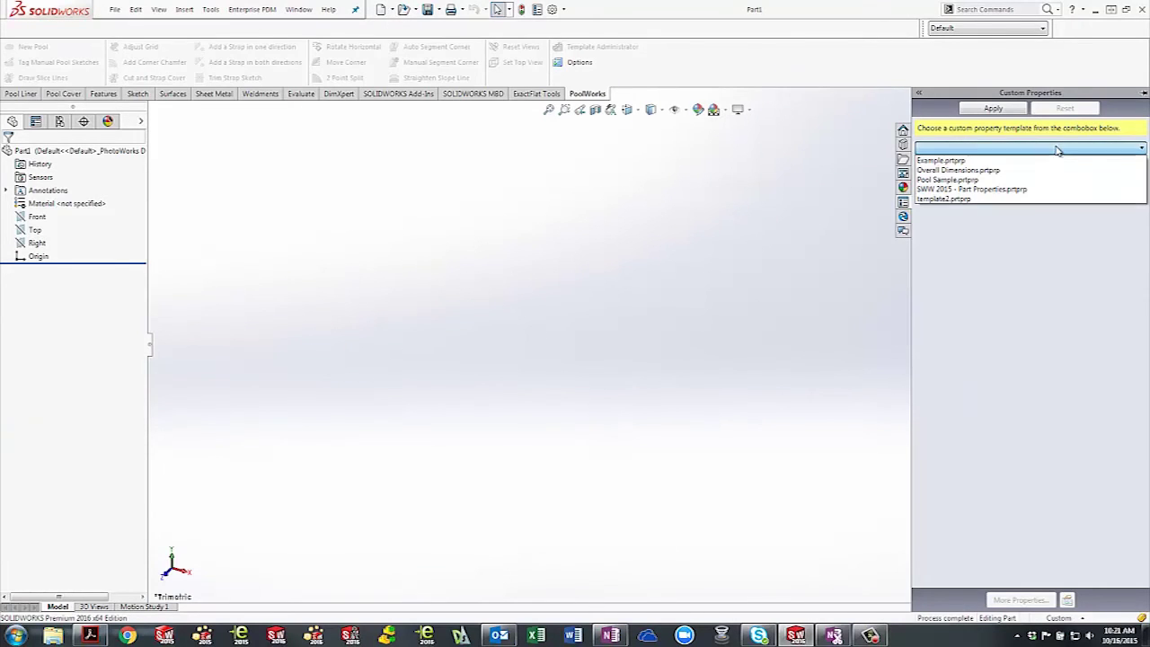
left_click(1057, 161)
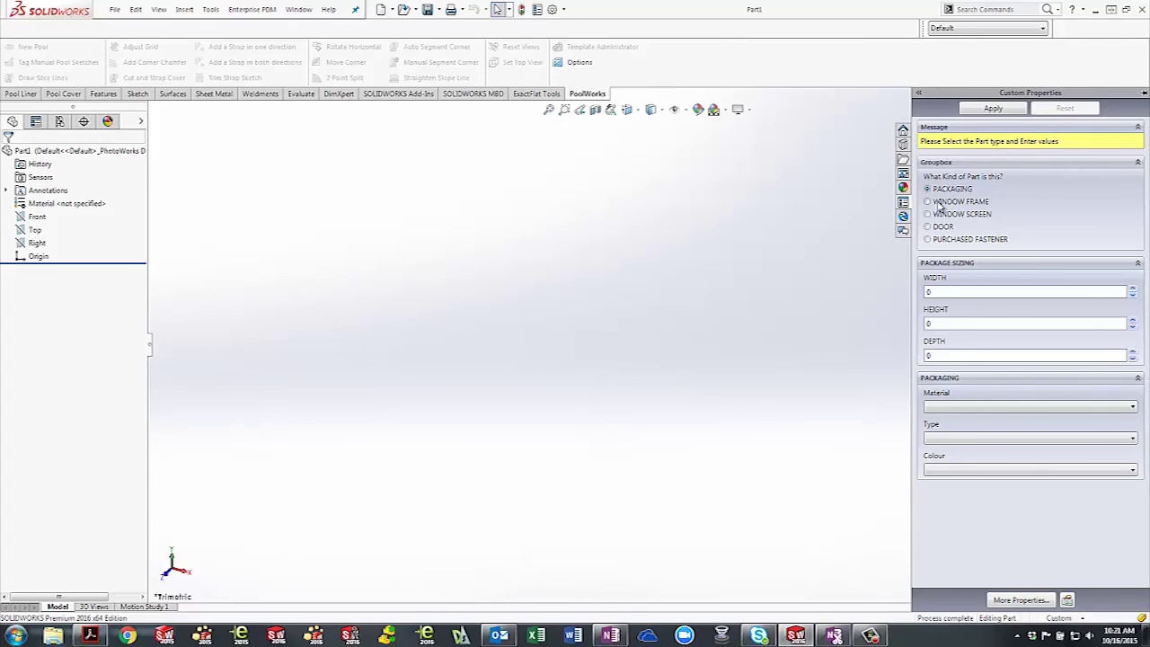
left_click(931, 202)
left_click(929, 215)
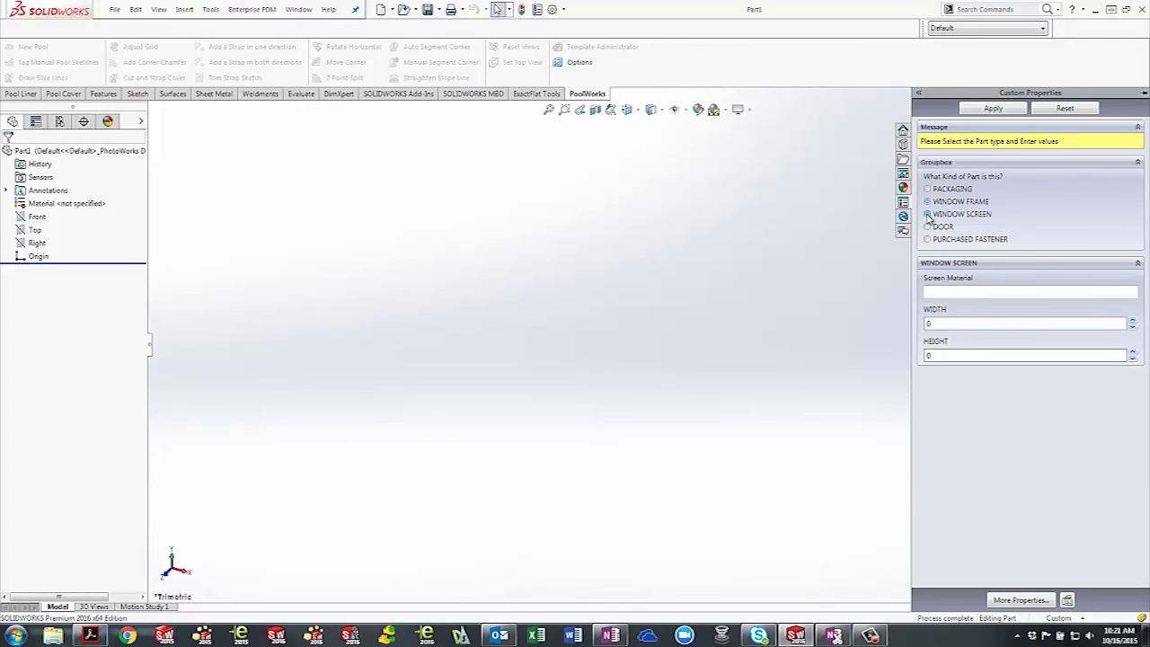
left_click(928, 227)
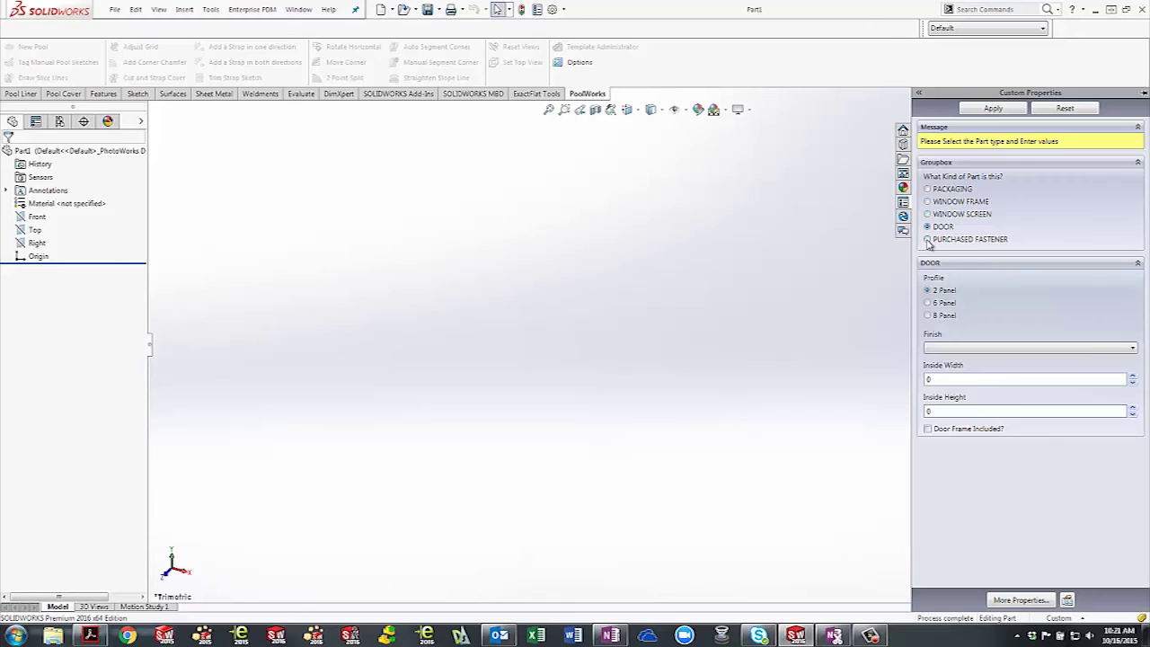
left_click(928, 240)
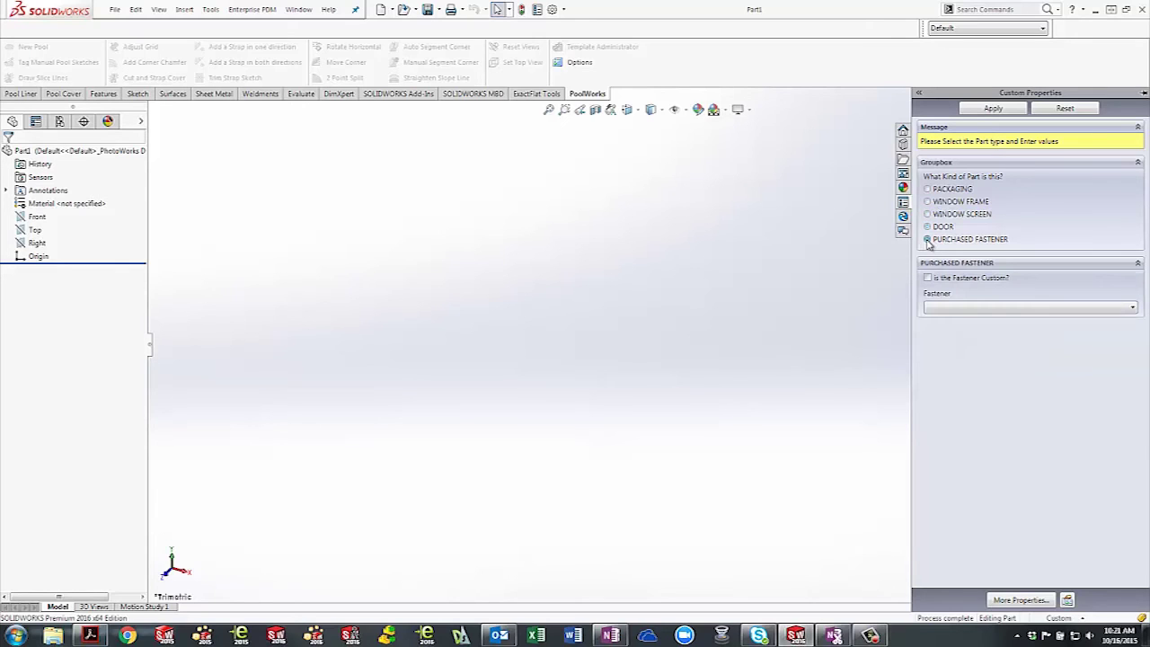
left_click(931, 190)
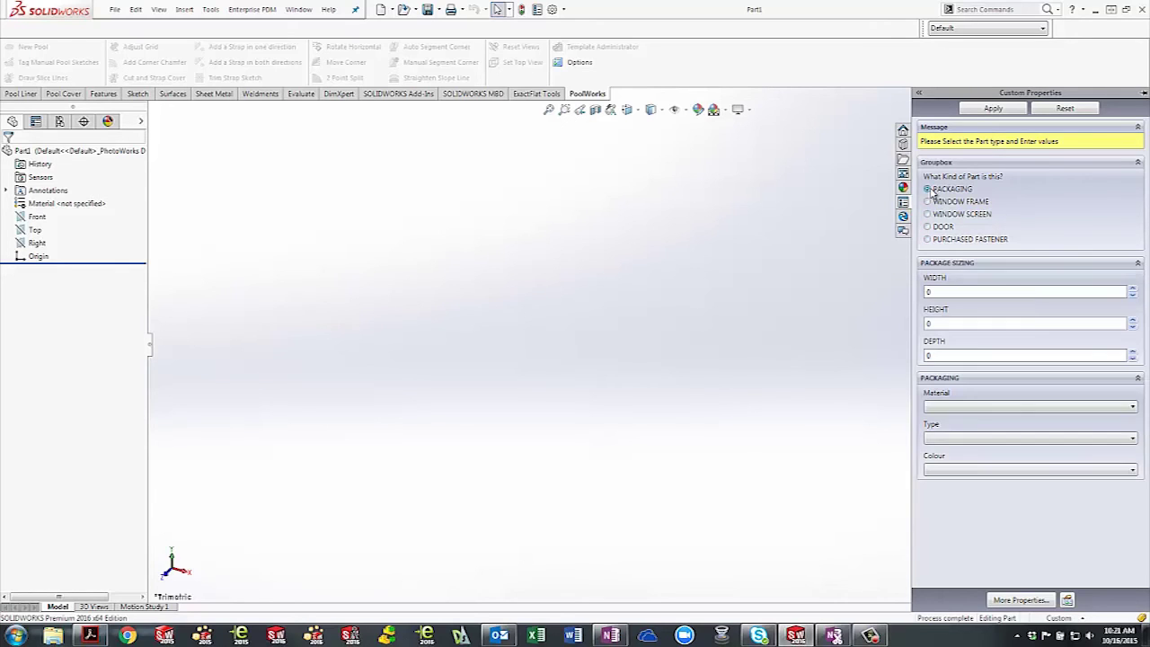
left_click(1137, 163)
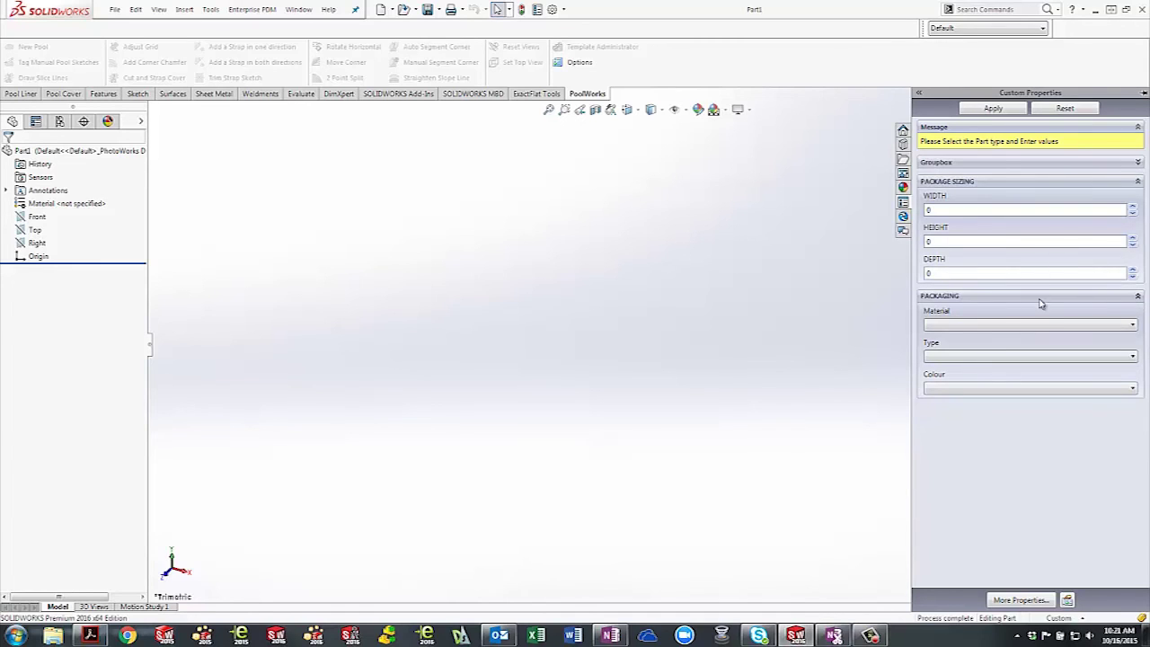
Step: Set the packaging Material to Cardboard with Type C-Flute, and review the Colour choices
left_click(1044, 326)
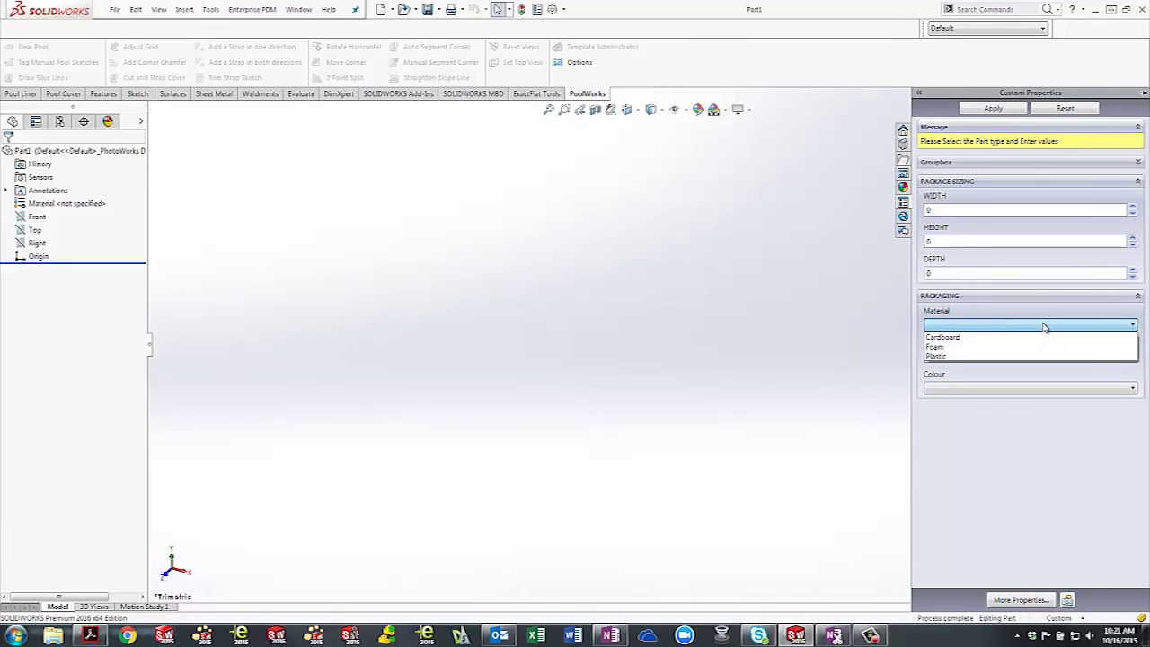
left_click(1044, 338)
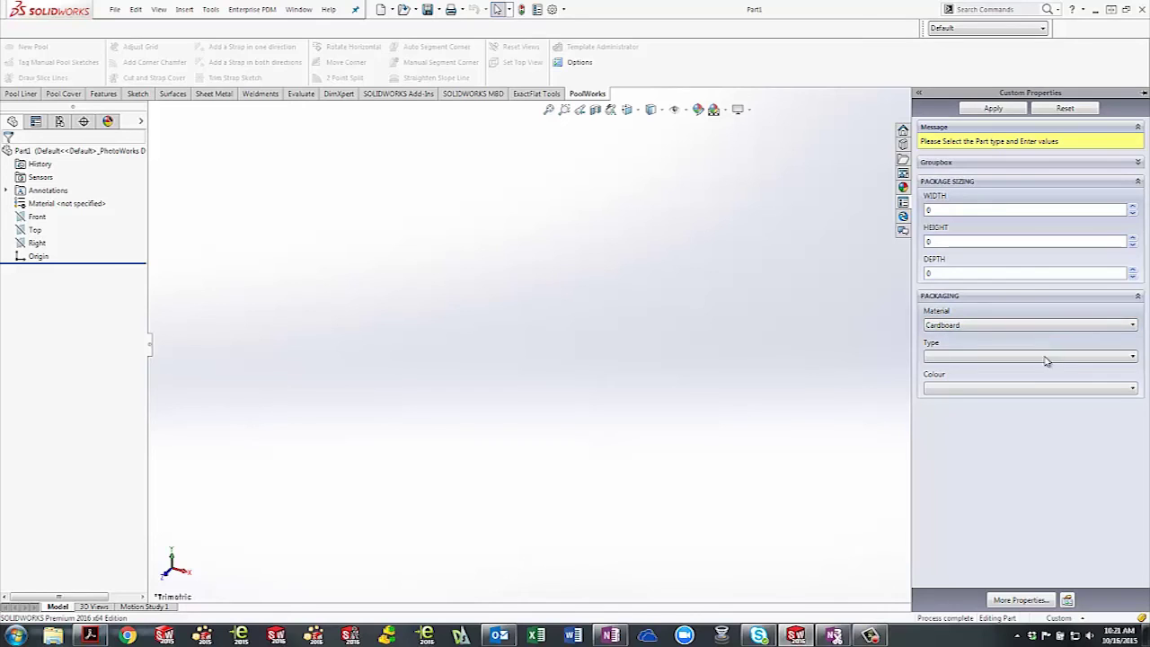
left_click(1046, 358)
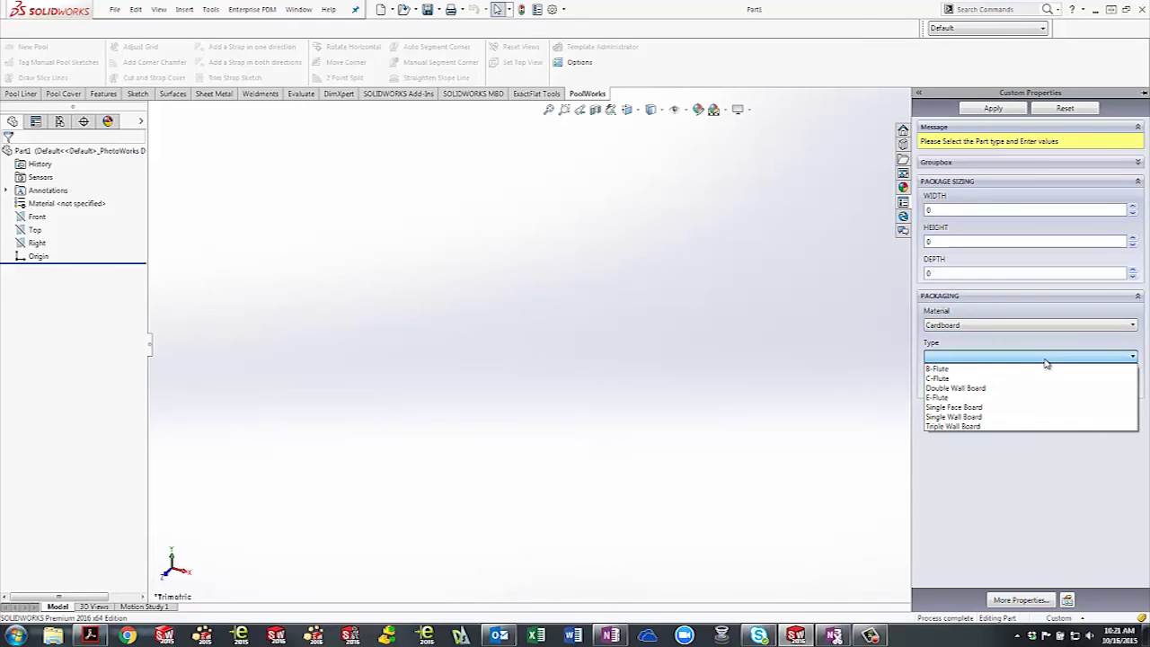
left_click(1046, 378)
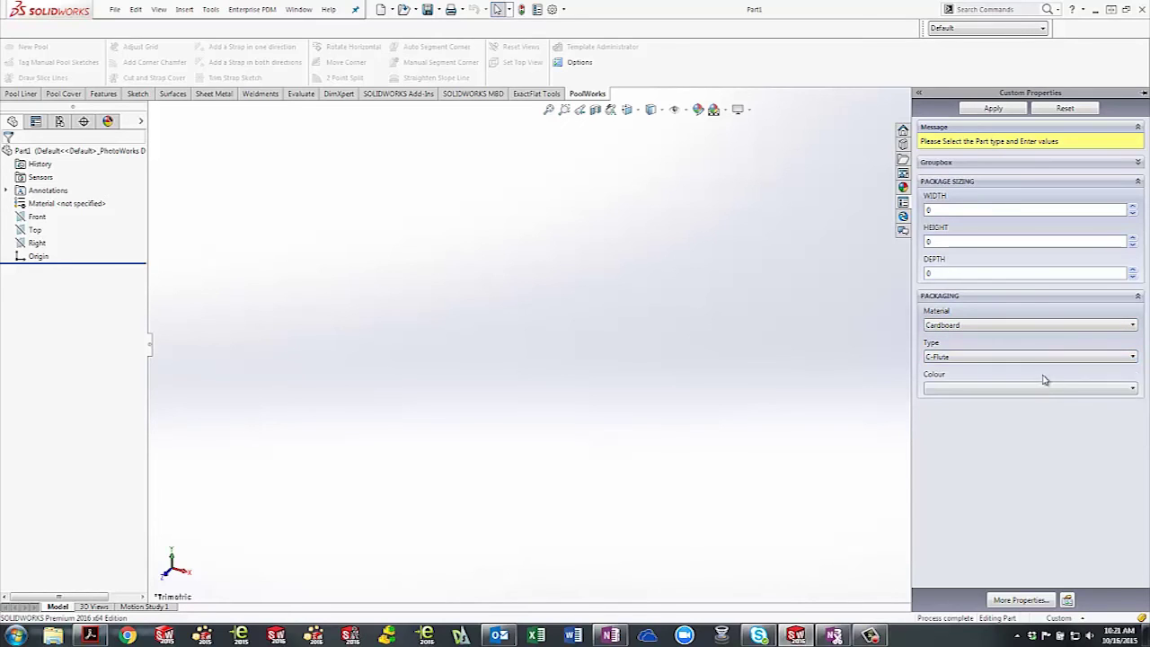
left_click(1042, 389)
left_click(1042, 389)
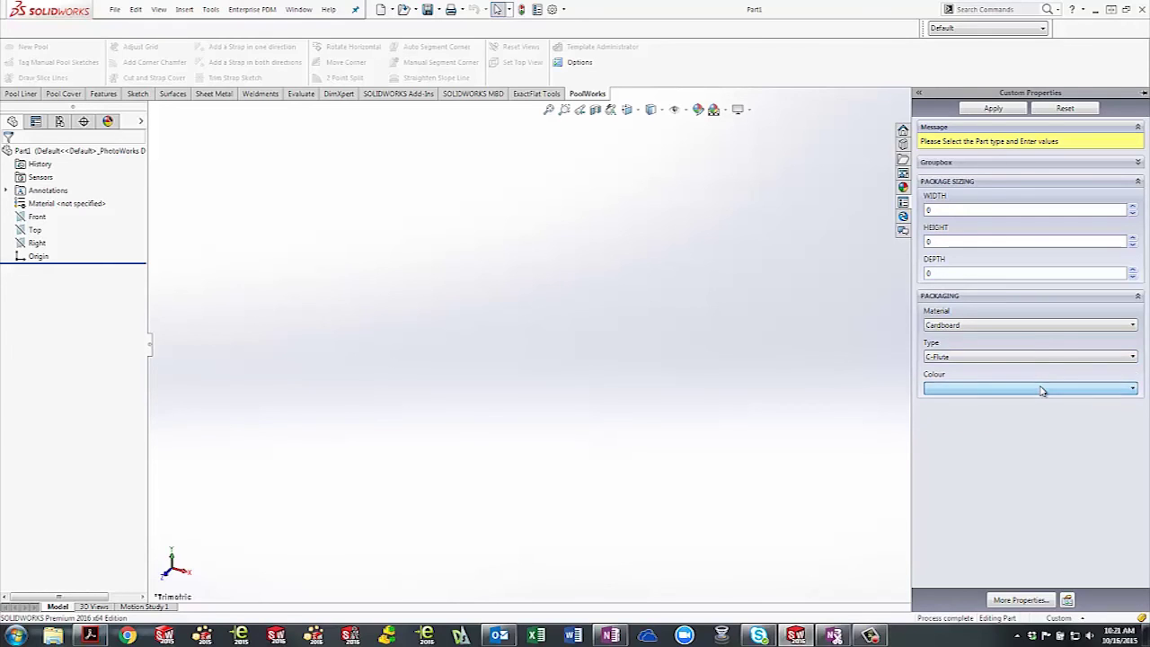
Step: Switch the packaging Material to Foam and review its Type choices
left_click(1045, 329)
left_click(1044, 348)
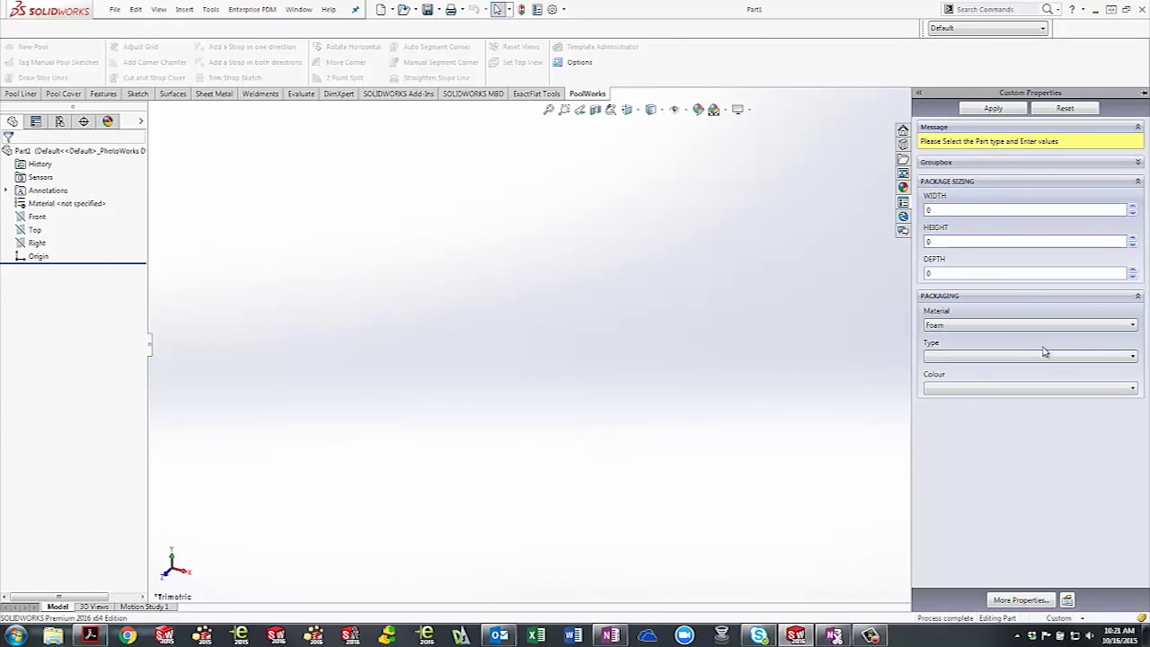
left_click(1042, 359)
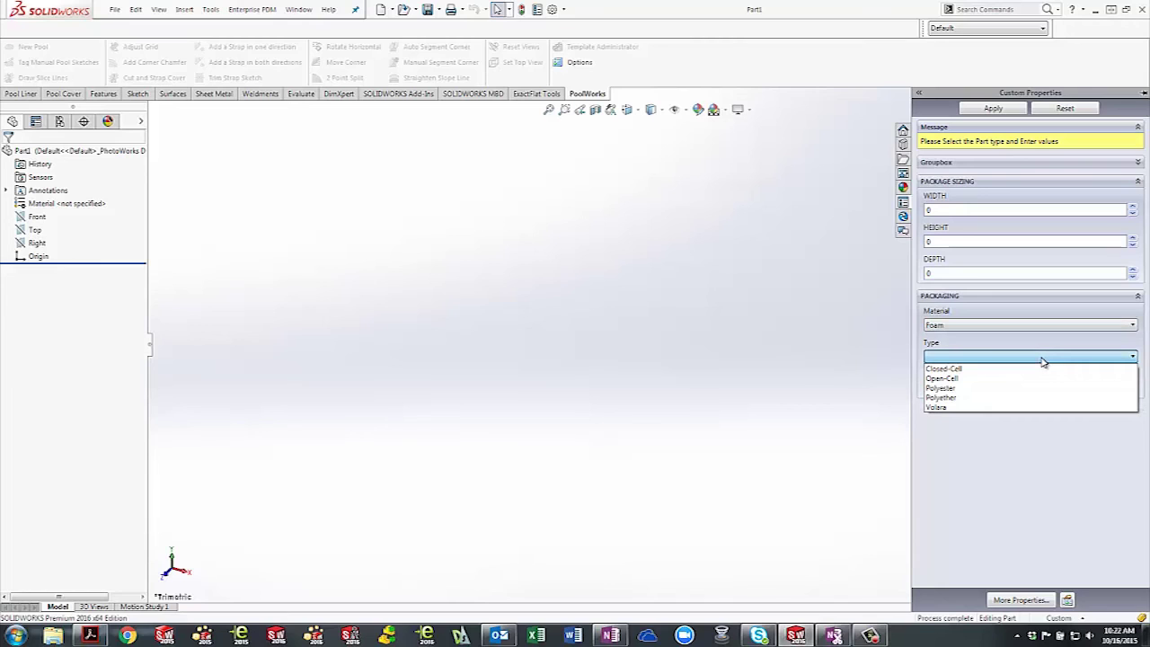
left_click(1042, 358)
left_click(1032, 325)
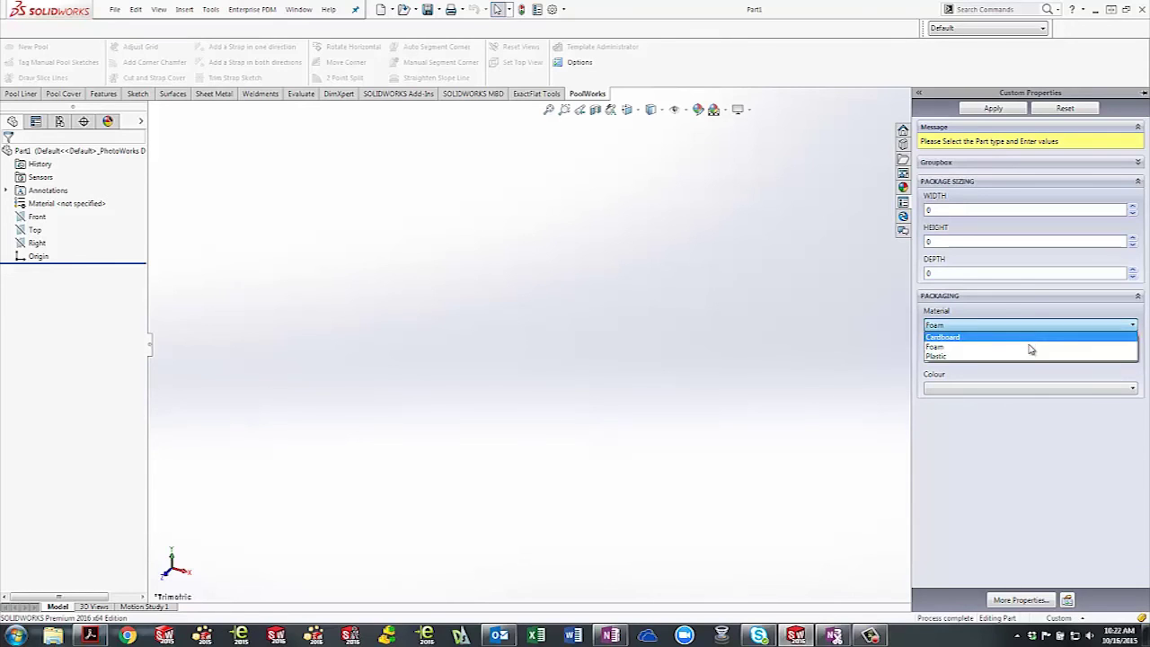
left_click(1030, 355)
Step: Change the Material to Plastic, review its Type choices, and expand the part-type group
left_click(1027, 325)
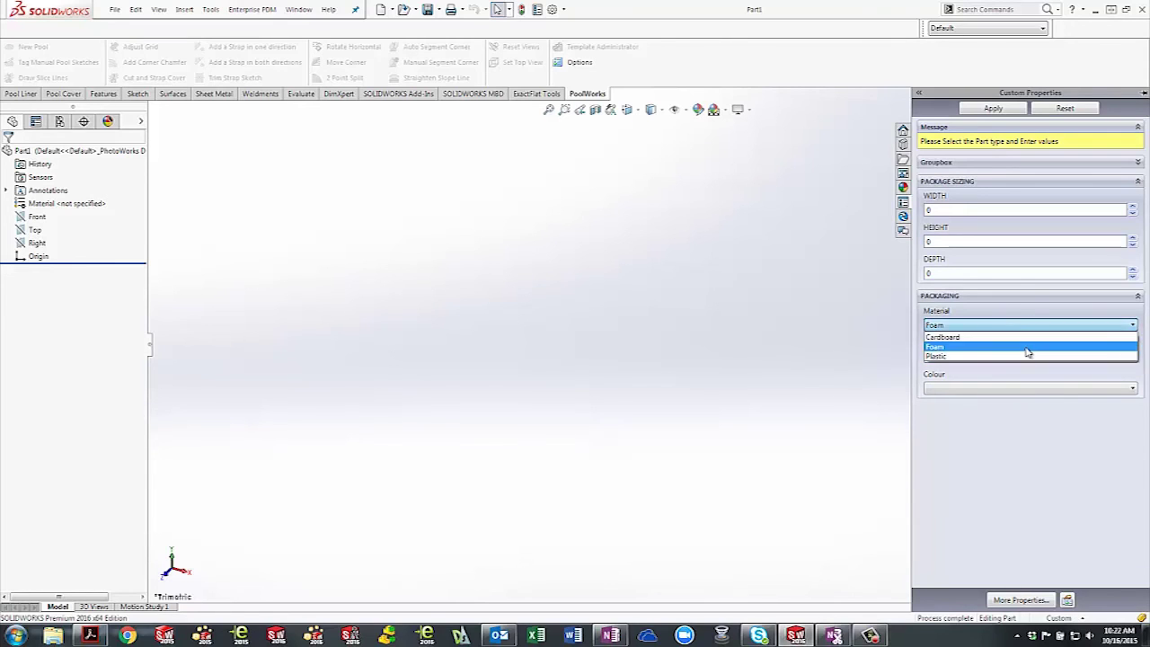
left_click(1027, 356)
left_click(1027, 358)
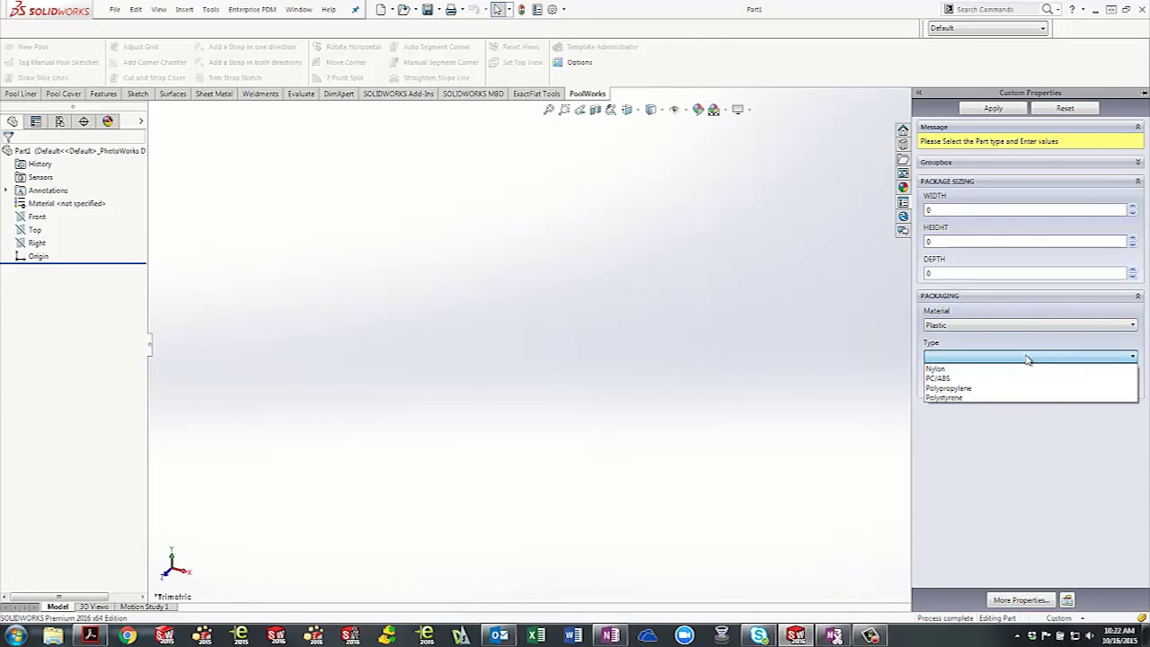
left_click(1028, 359)
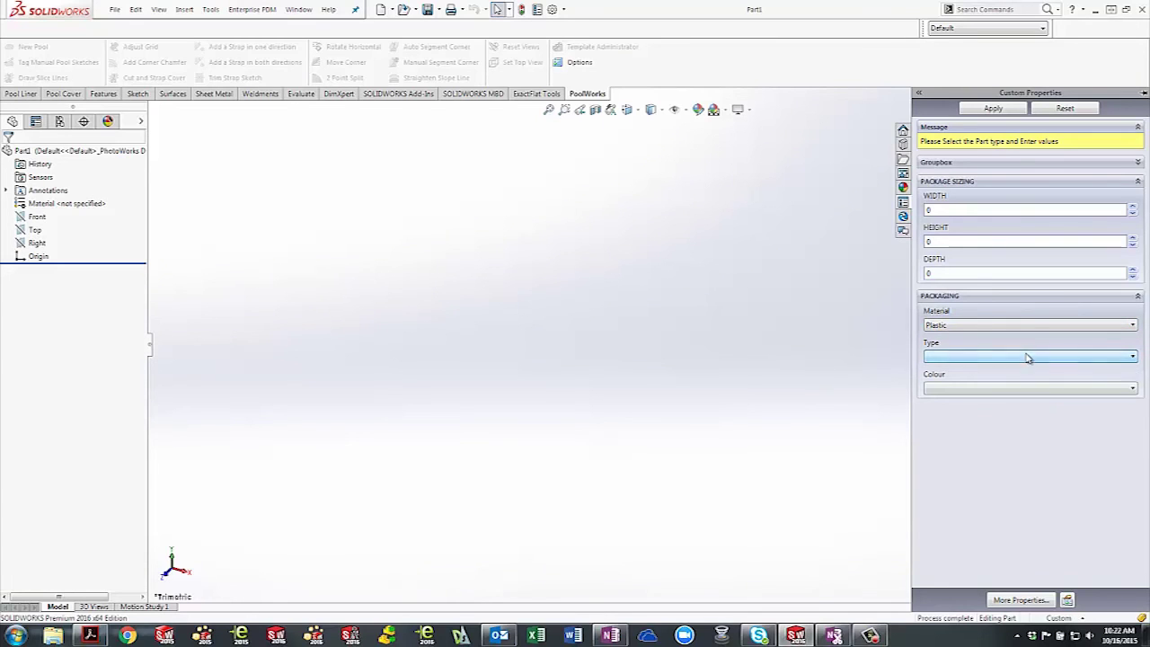
left_click(1014, 164)
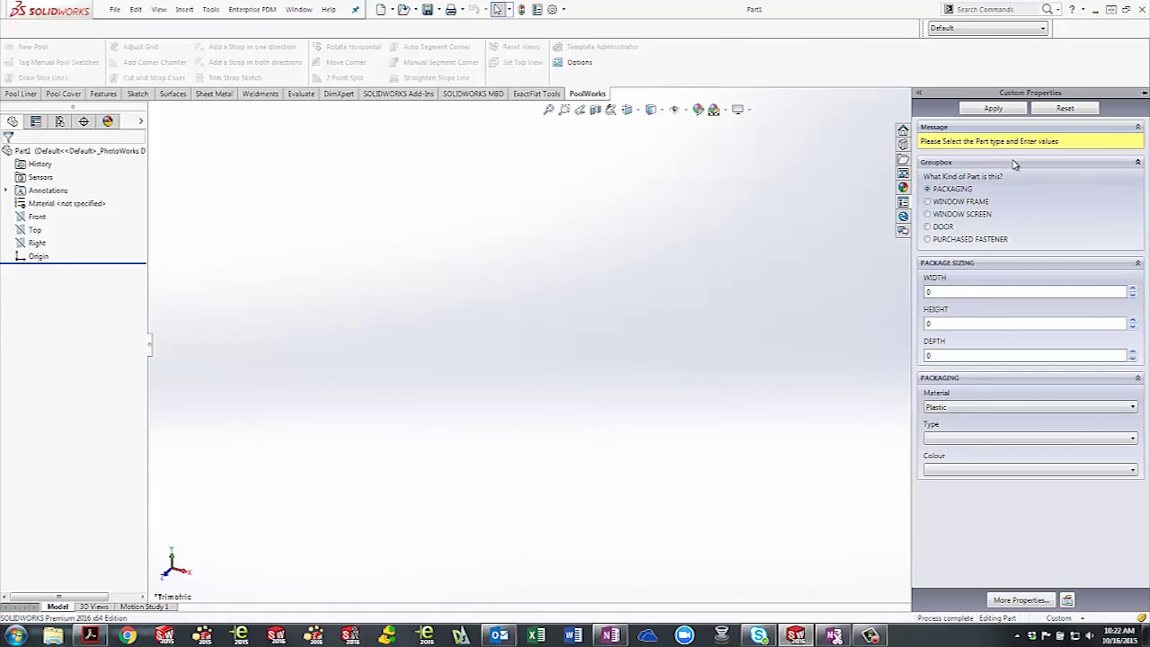
Step: Set the part type to DOOR and review the default Finish choices
left_click(958, 228)
left_click(1020, 163)
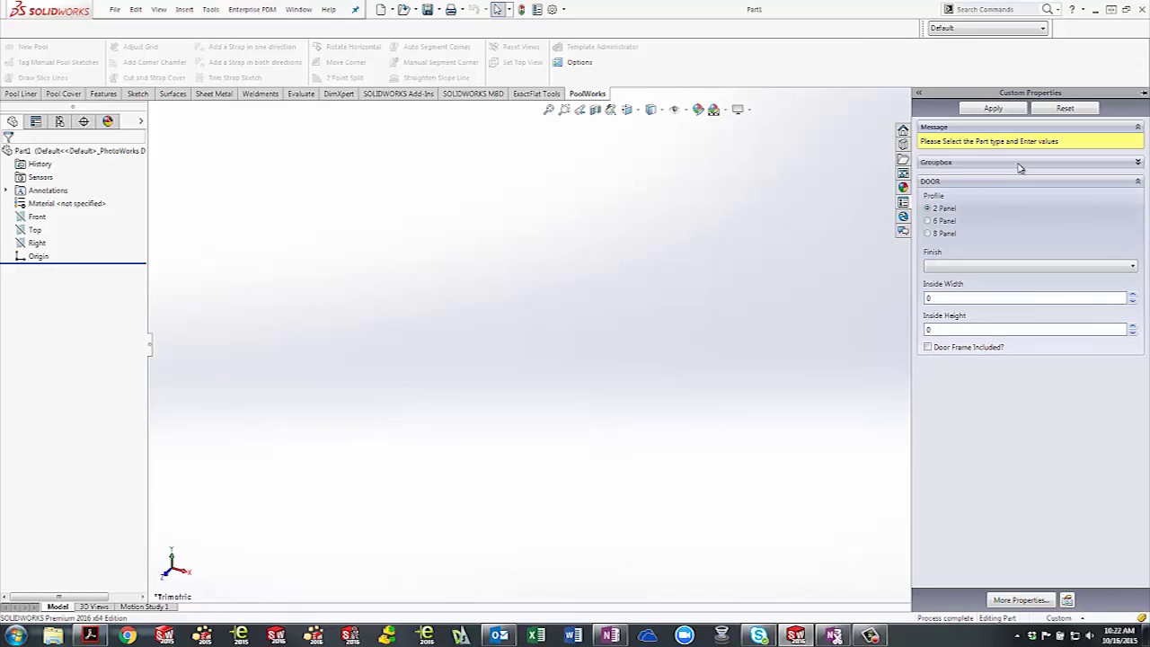
left_click(974, 267)
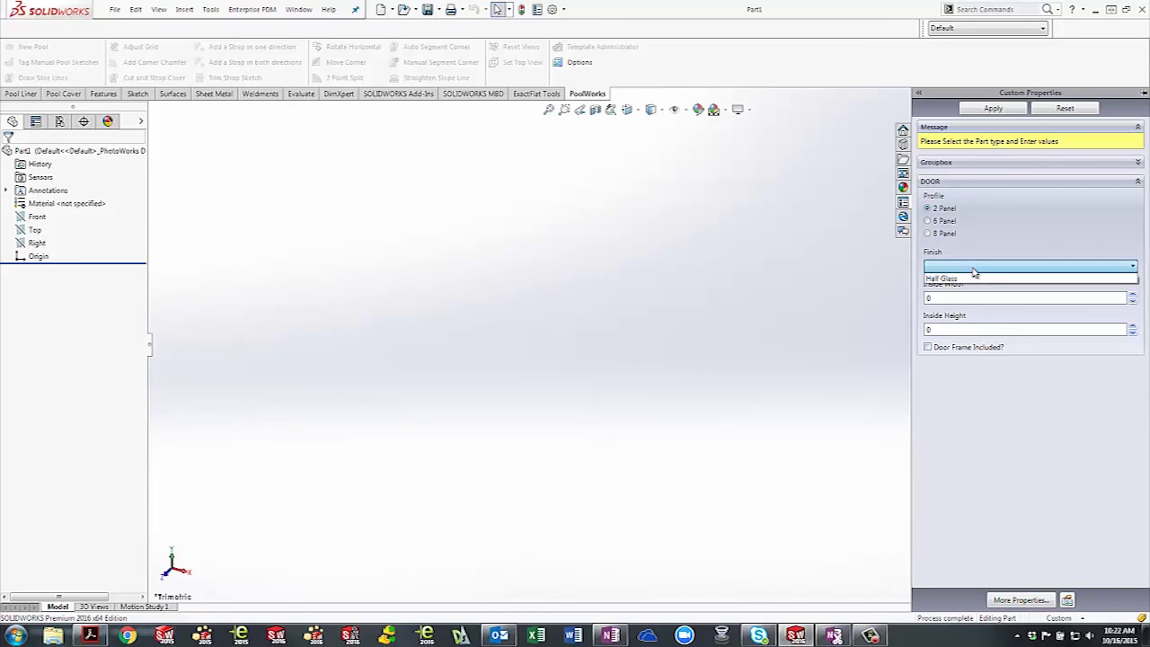
left_click(974, 267)
Step: Compare Finish choices for 6 Panel and 8 Panel profiles, ending on 8 Panel, and expand the part-type group
left_click(939, 221)
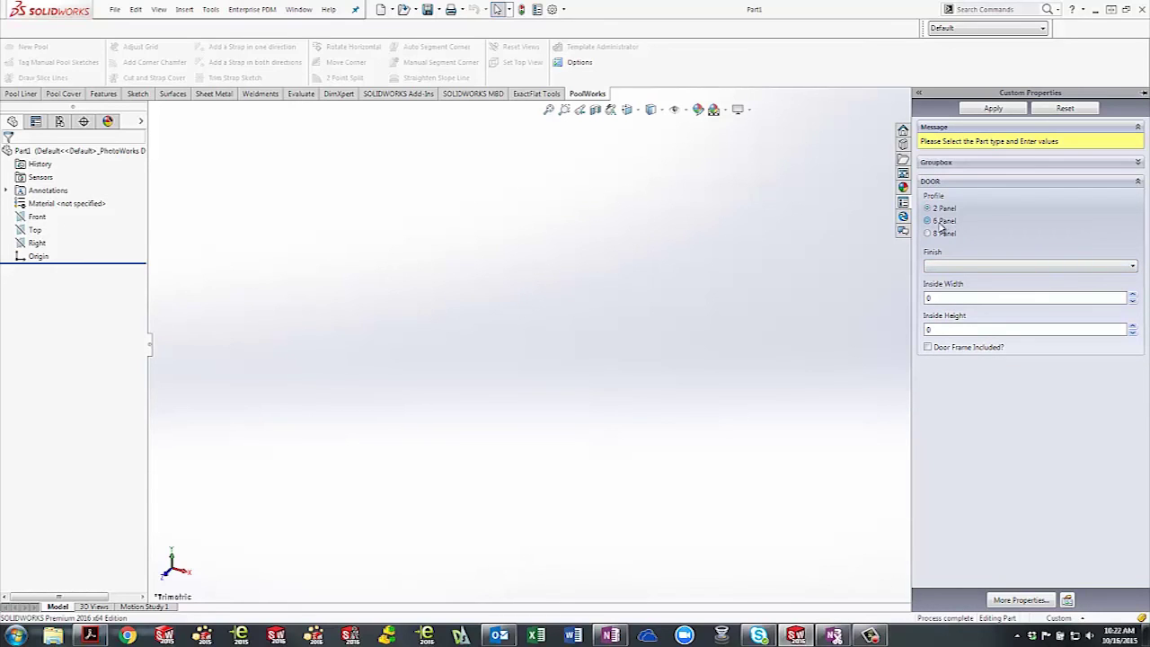
left_click(958, 266)
left_click(958, 266)
left_click(950, 235)
left_click(971, 266)
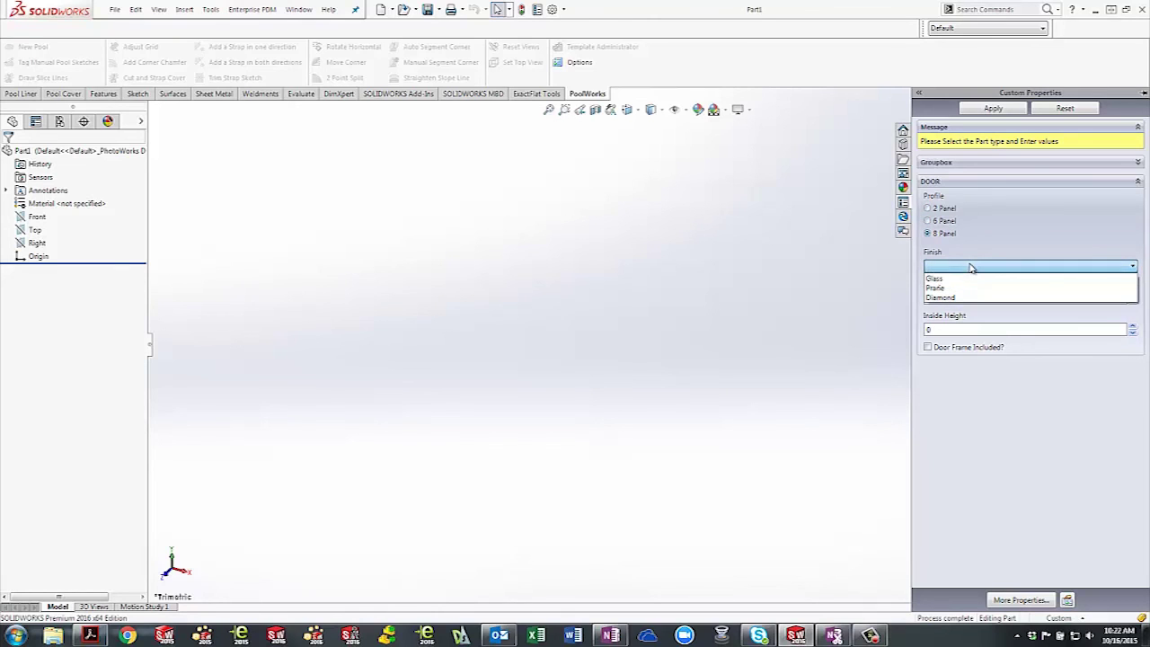
left_click(971, 267)
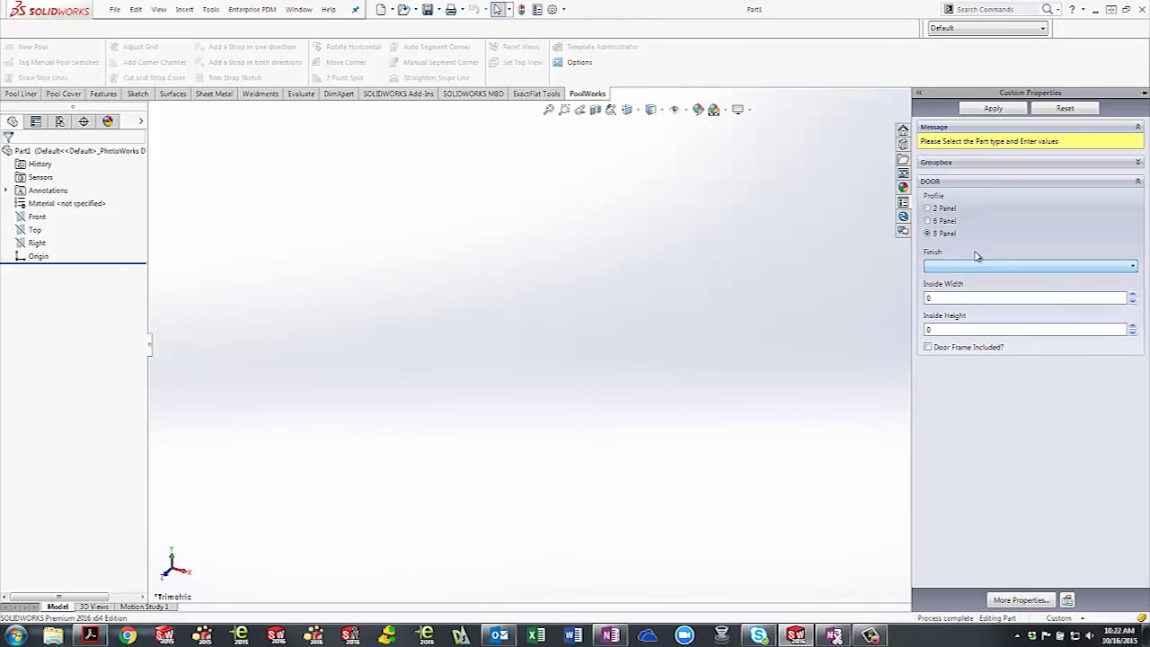
left_click(989, 165)
Step: Switch the part type to PURCHASED FASTENER, preview its Fastener list, and tick Is the Fastener Custom?
left_click(974, 240)
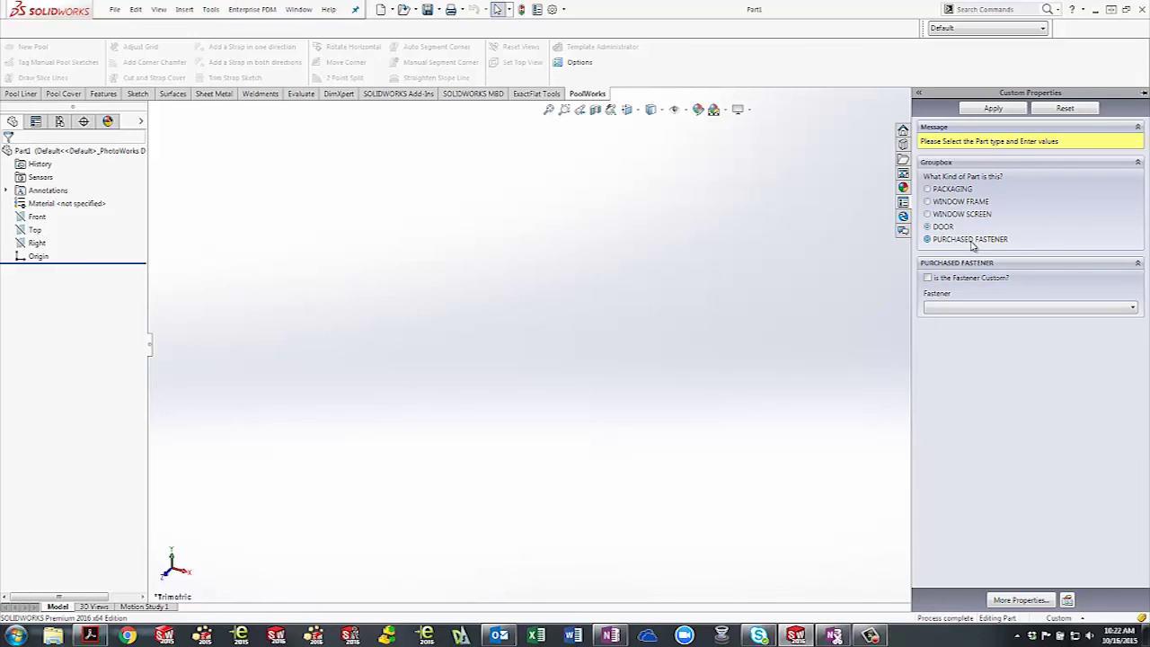
left_click(980, 309)
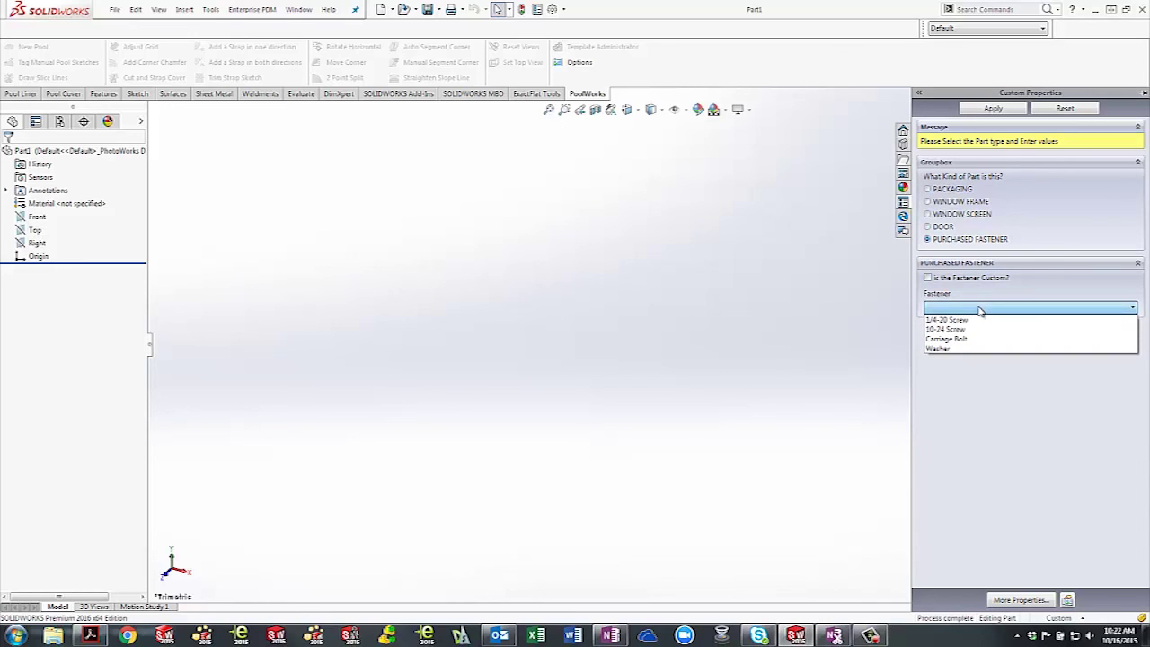
left_click(980, 309)
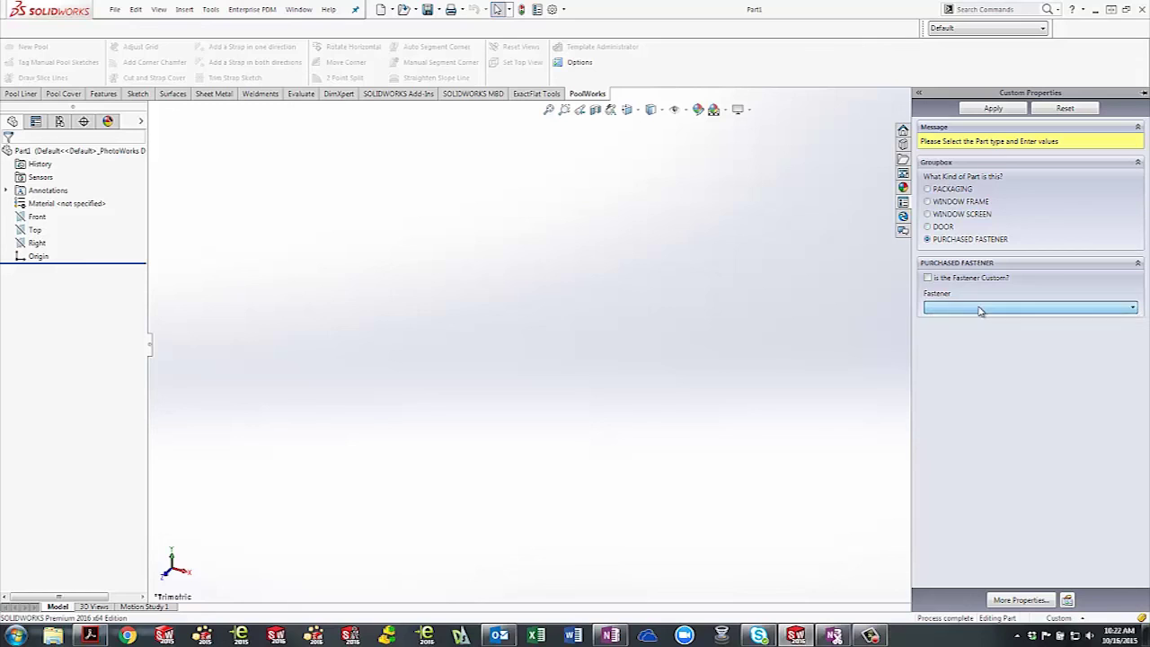
left_click(929, 278)
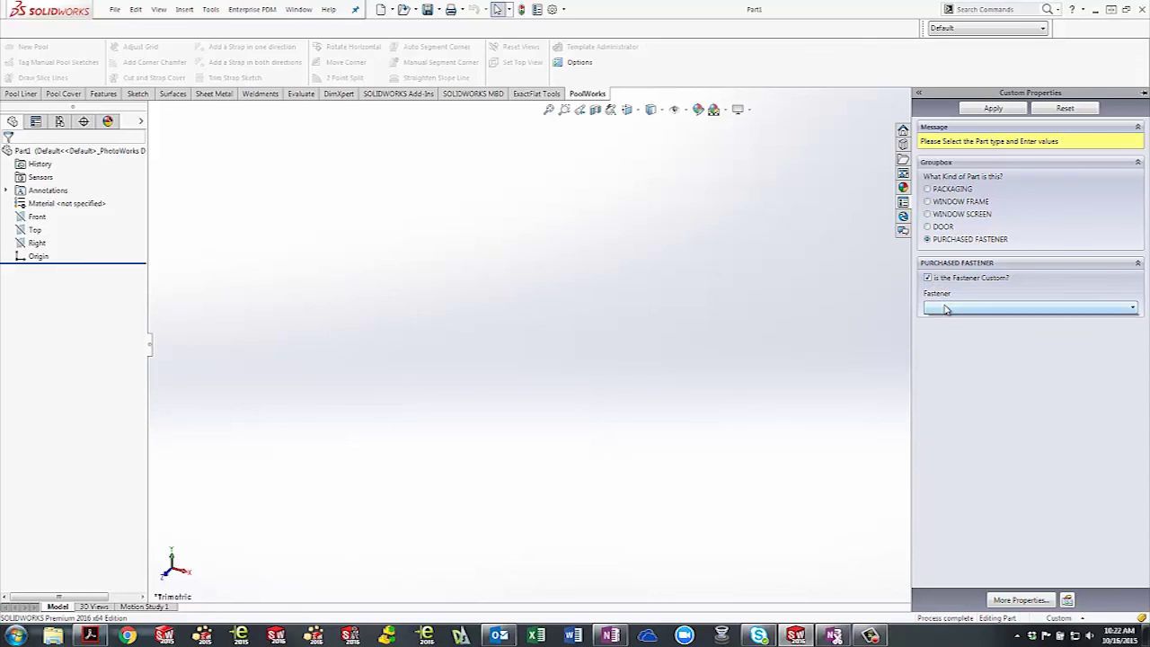
Step: Review the custom Fastener choices, then return the part type to PACKAGING
left_click(945, 309)
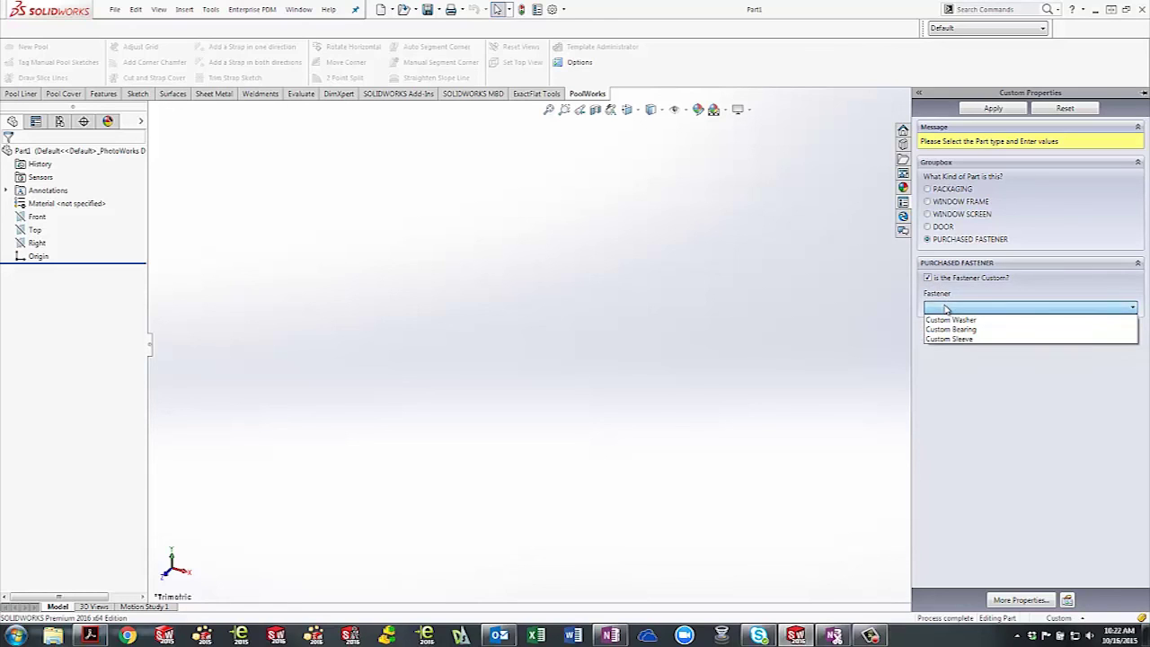
left_click(946, 309)
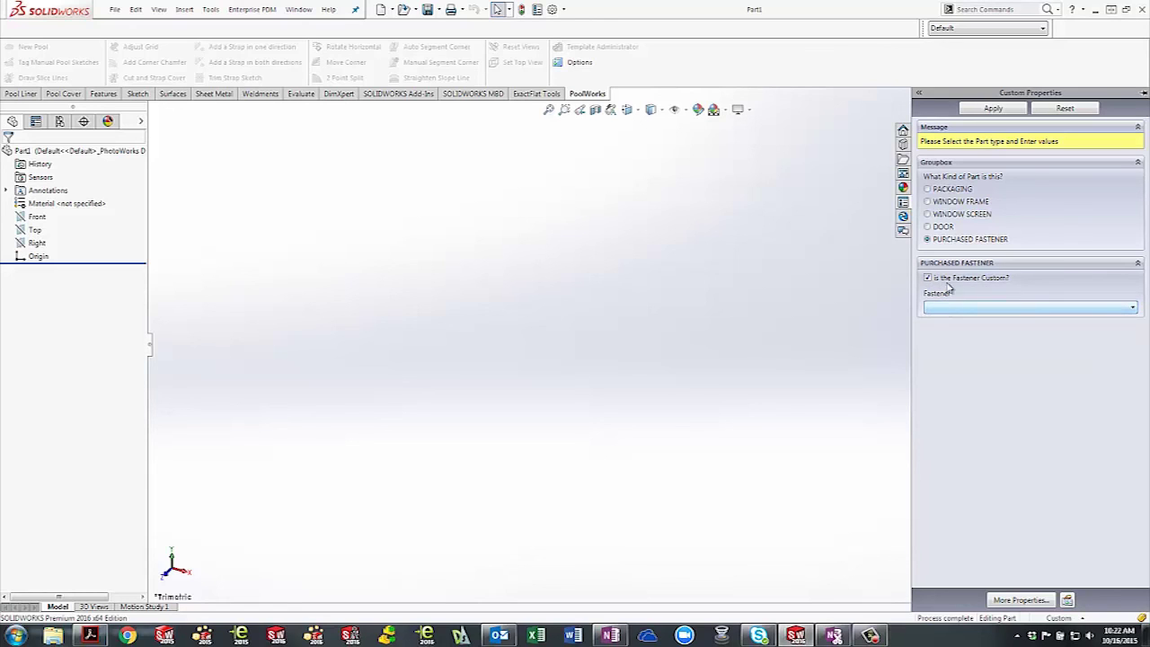
left_click(946, 191)
left_click(1138, 163)
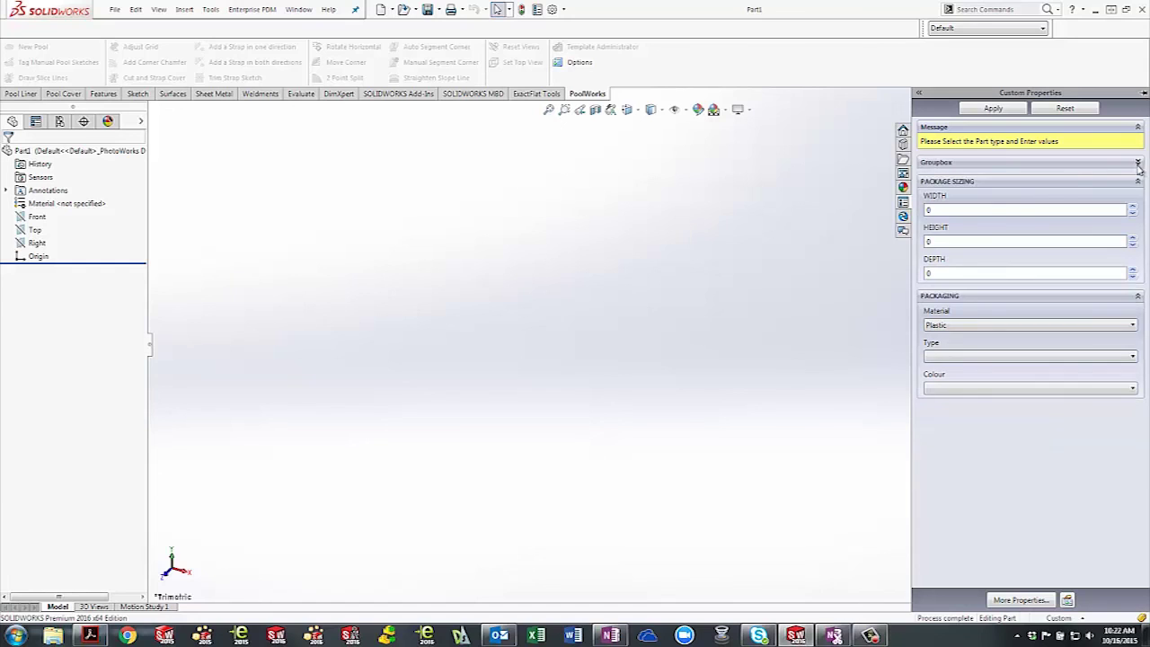